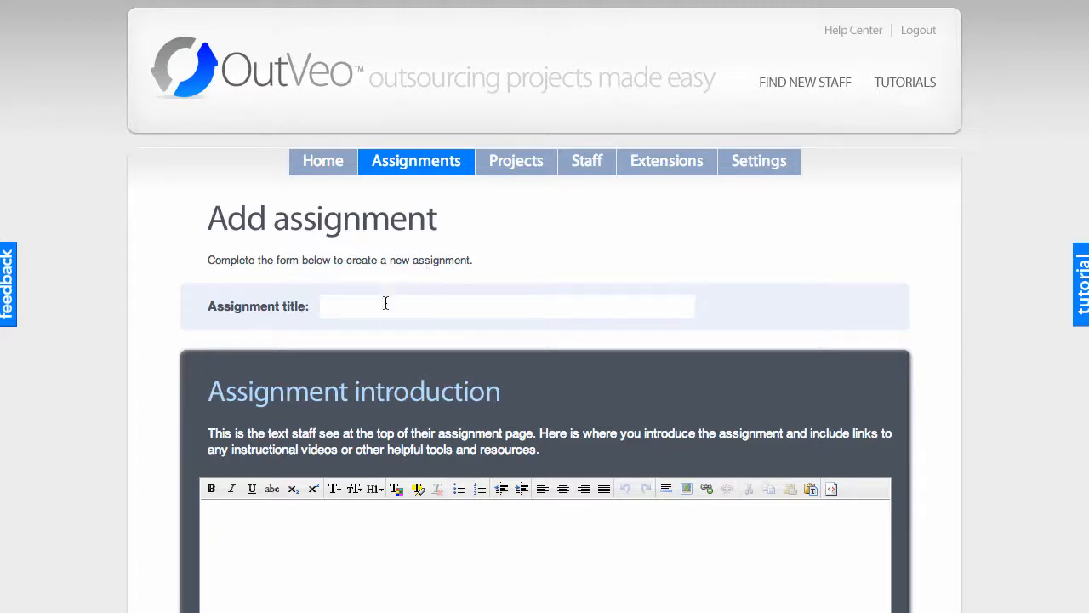
Title the assignment "Test assignment" and enter "Text instructions" as its introduction
{"action": "left_click", "coordinate": [257, 314]}
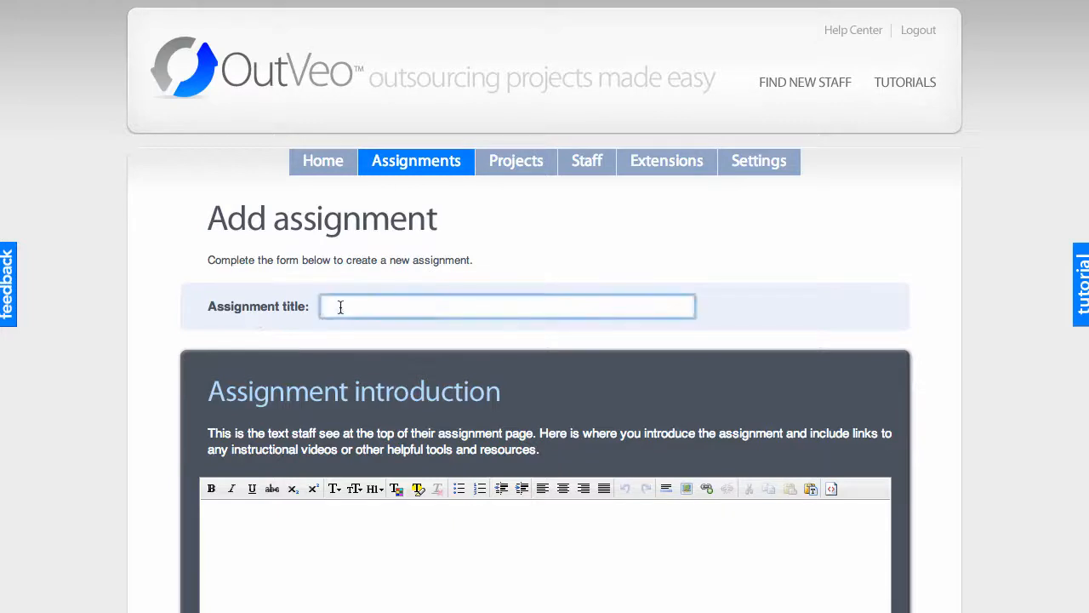
{"action": "type", "text": "Test assignment"}
{"action": "scroll", "coordinate": [155, 291], "scroll_direction": "down", "scroll_amount": 5}
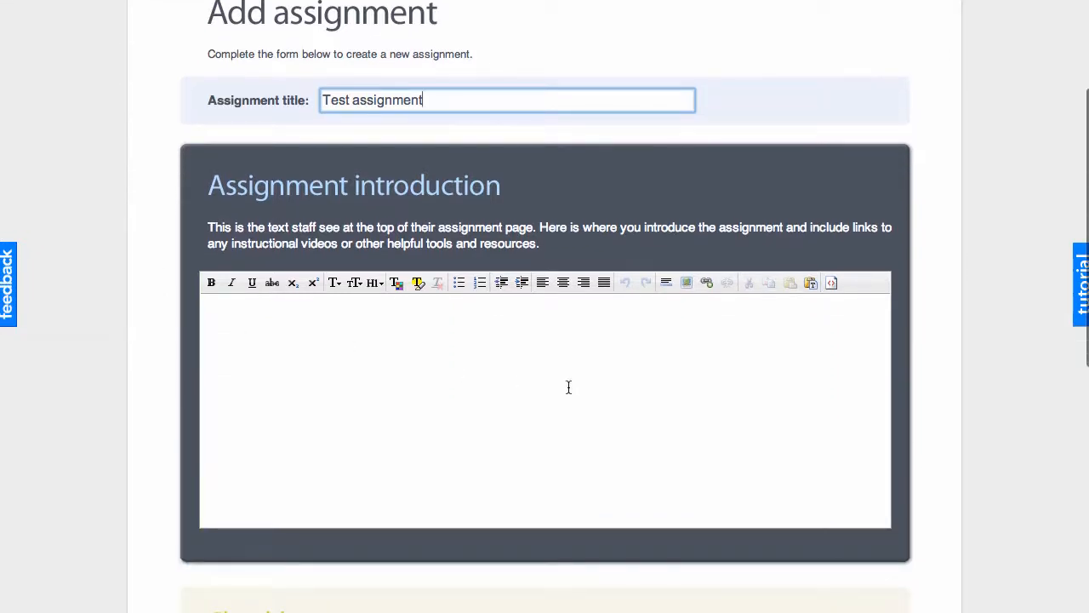
{"action": "left_click", "coordinate": [250, 327]}
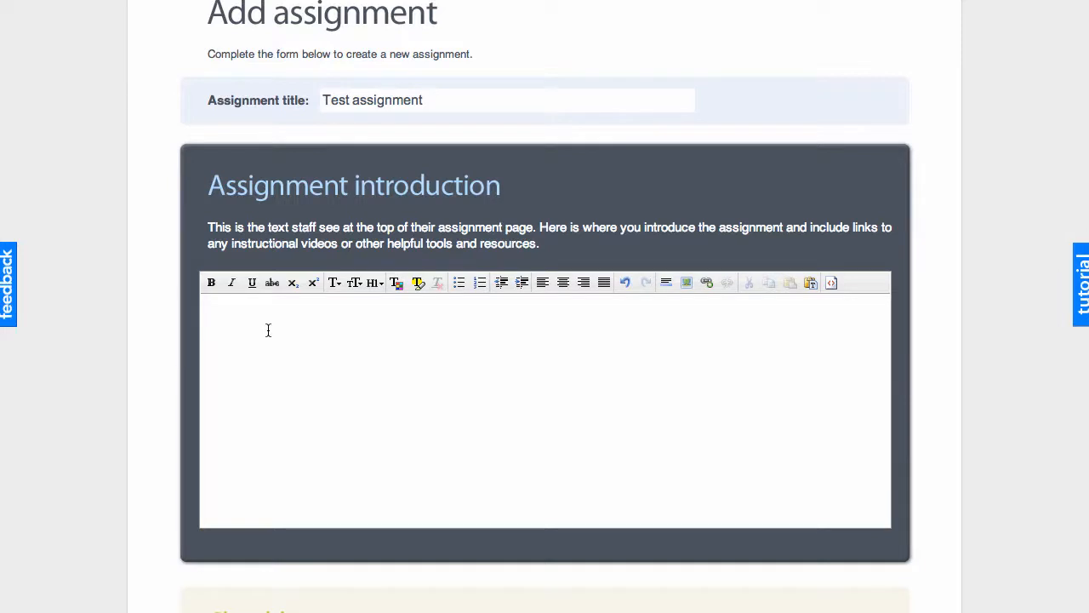
{"action": "type", "text": "Text instructions"}
Set the "Text instructions" line to font size 4 and start a new line below it
{"action": "left_click_drag", "start_coordinate": [288, 306], "coordinate": [155, 307]}
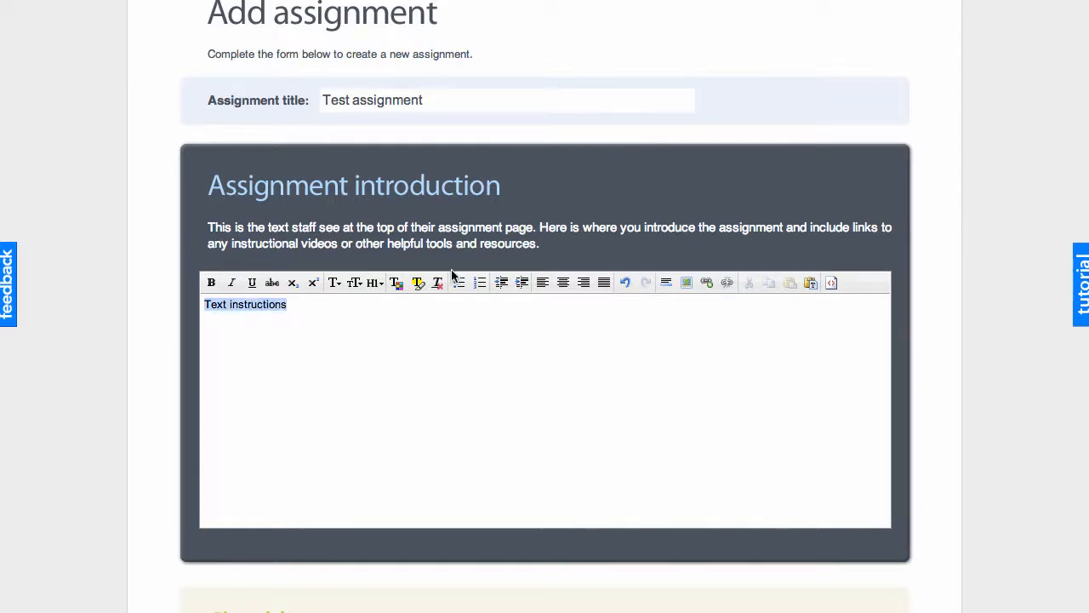
{"action": "left_click", "coordinate": [355, 283]}
{"action": "left_click", "coordinate": [354, 352]}
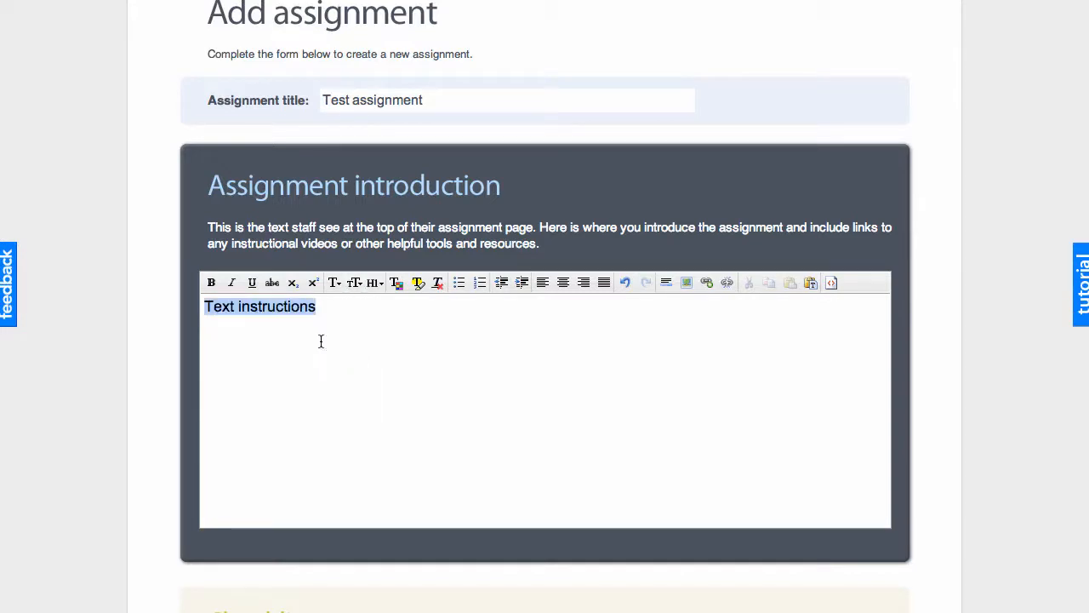
{"action": "left_click", "coordinate": [269, 331]}
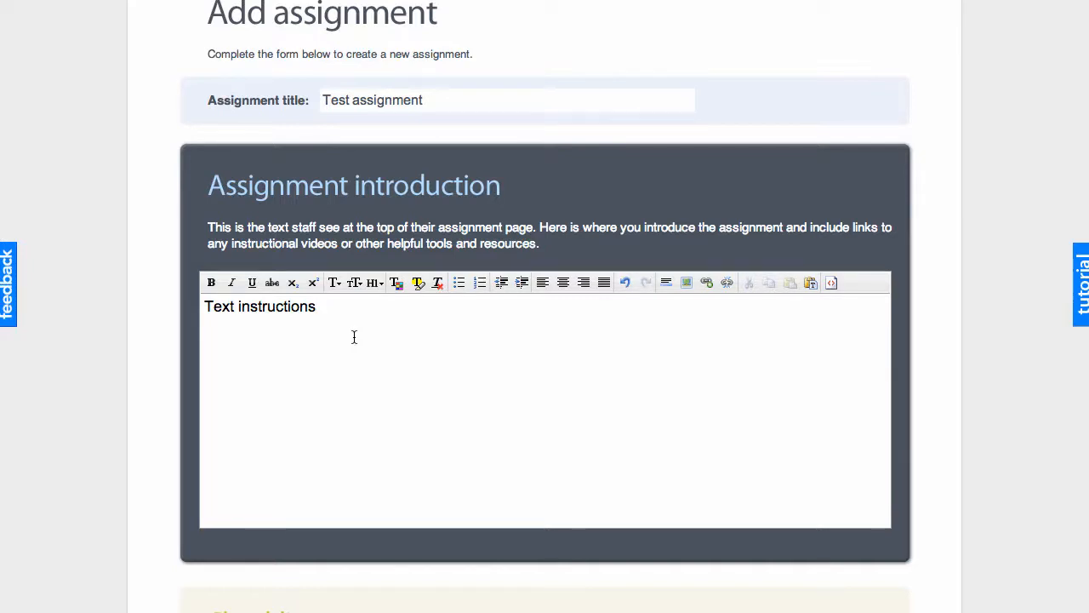
{"action": "key", "text": "Return"}
{"action": "left_click", "coordinate": [686, 282]}
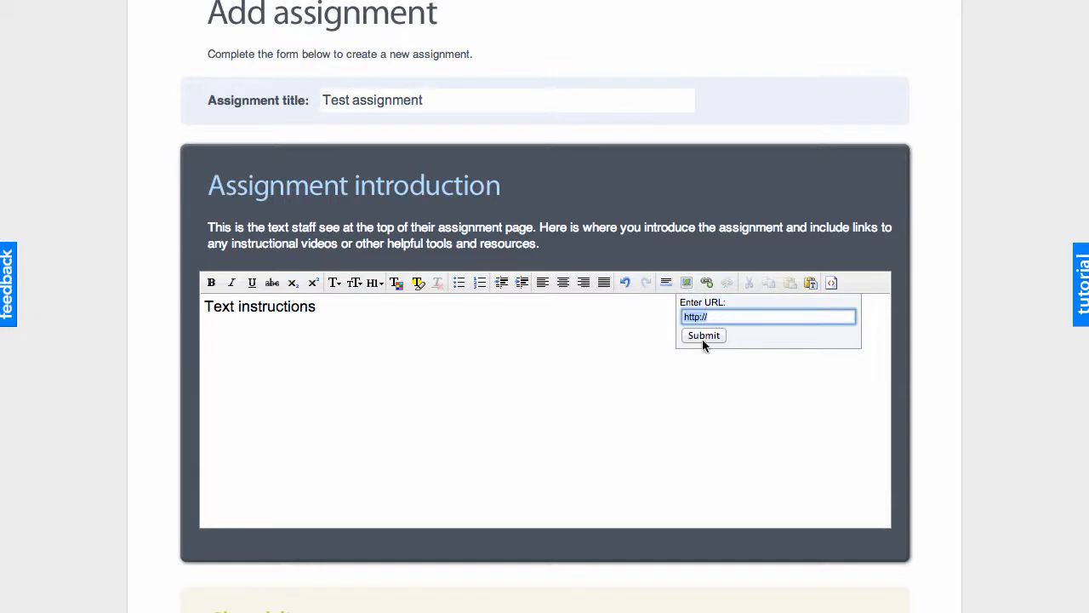
{"action": "left_click", "coordinate": [624, 352]}
{"action": "left_click_drag", "start_coordinate": [320, 306], "coordinate": [131, 304]}
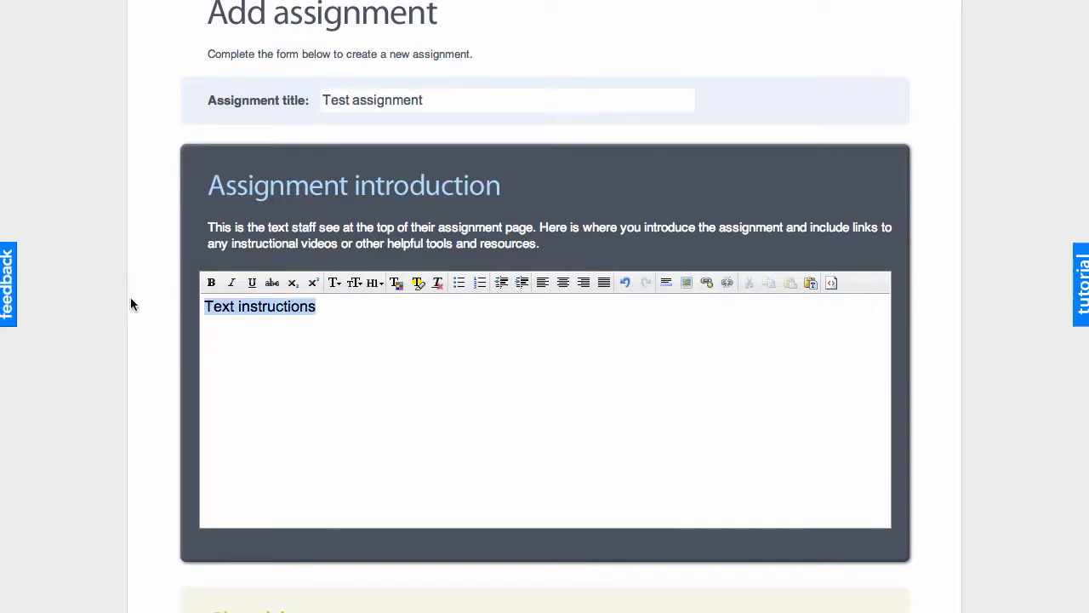
{"action": "left_click", "coordinate": [706, 282]}
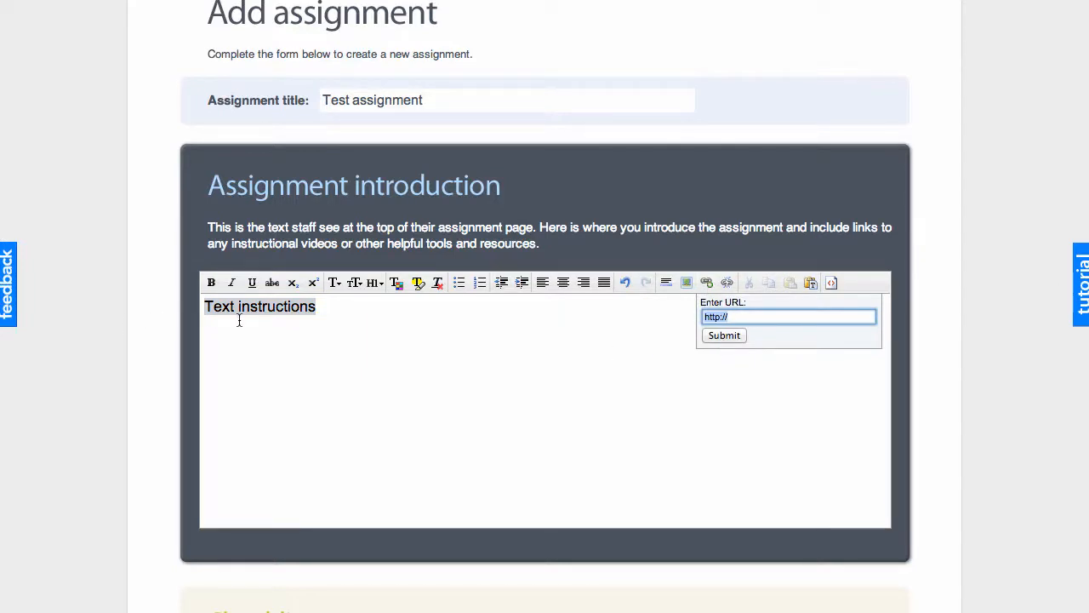
{"action": "left_click", "coordinate": [628, 350]}
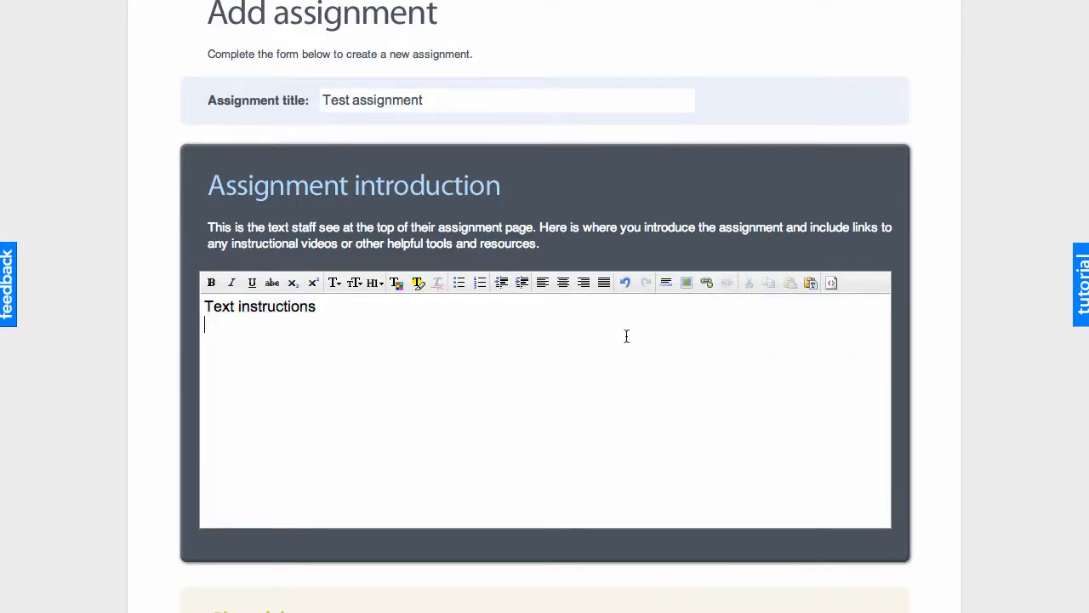
Add a blank line directly after the "Text instructions" line in the assignment introduction
{"action": "left_click", "coordinate": [347, 310]}
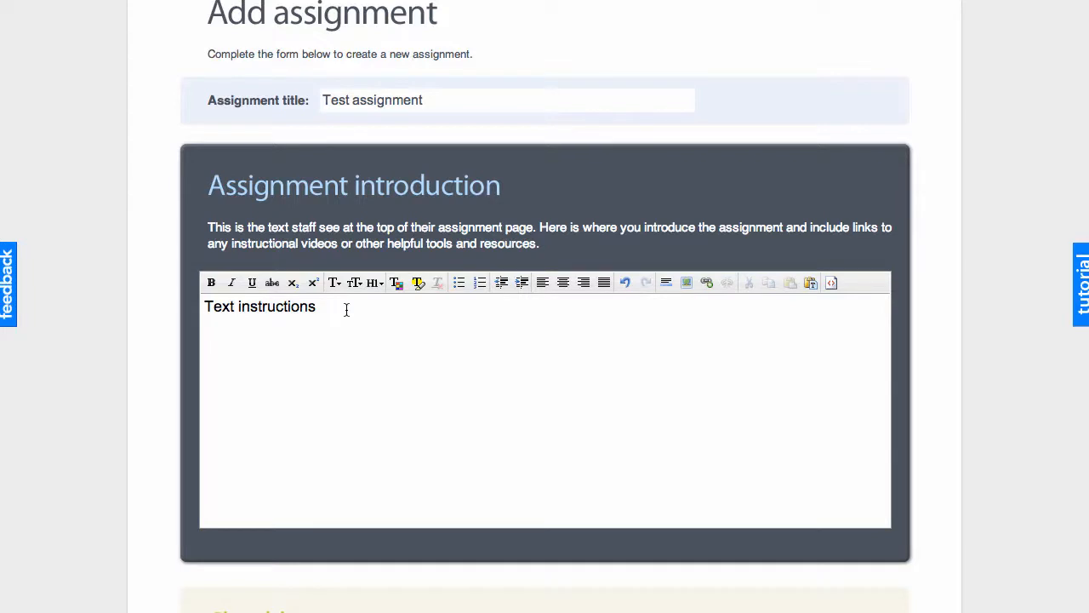
{"action": "key", "text": "Return"}
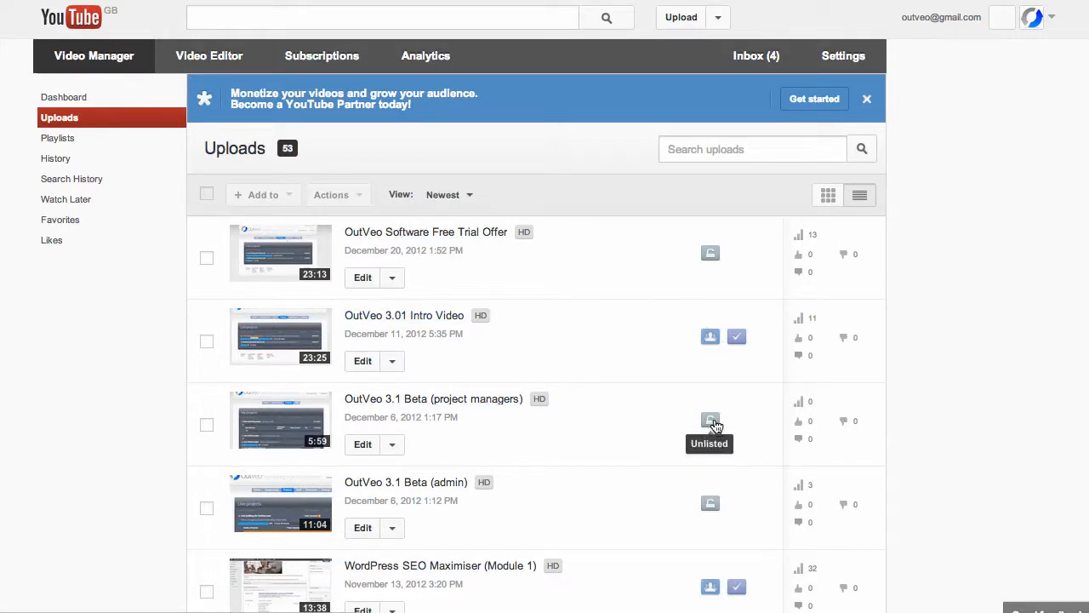
In YouTube's uploads list, open the "OutVeo 3.1 Beta (project managers)" video for editing and examine its privacy options
{"action": "left_click", "coordinate": [367, 448]}
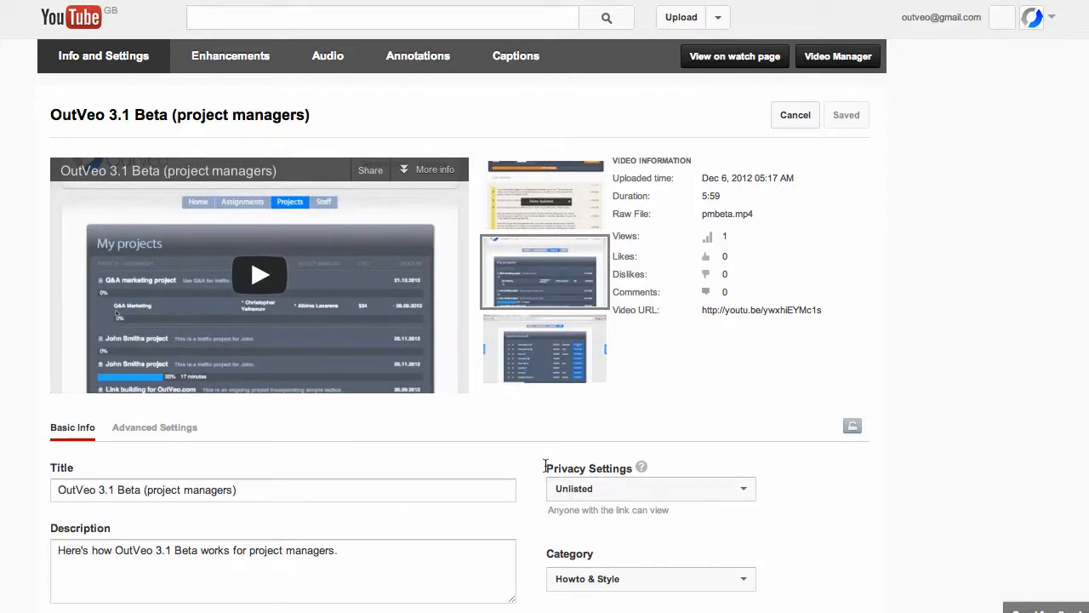
{"action": "left_click", "coordinate": [742, 489]}
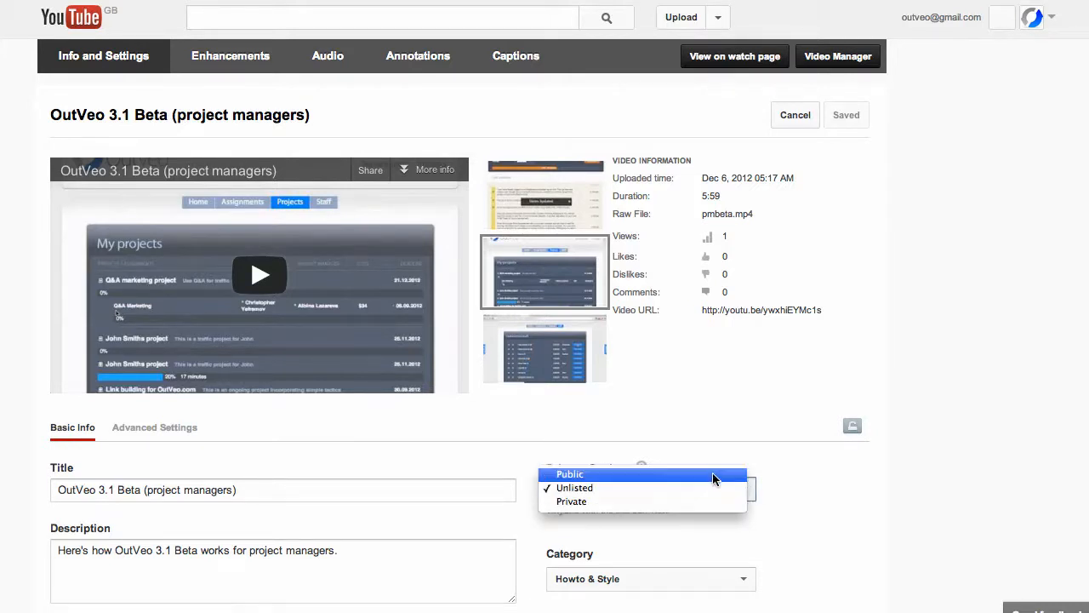
{"action": "left_click", "coordinate": [806, 497]}
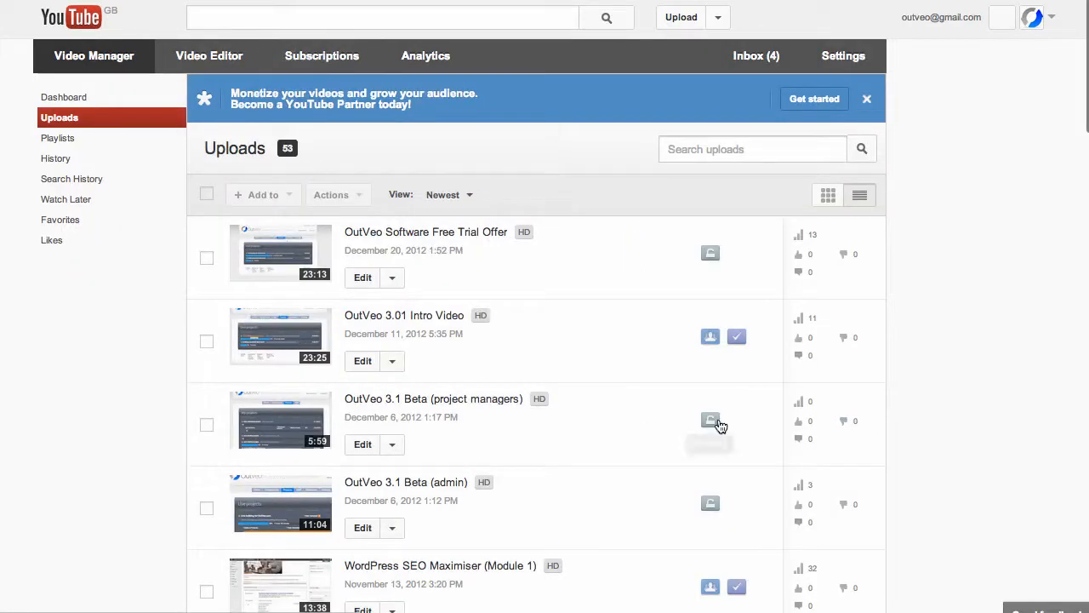
Open the watch page of "OutVeo 3.1 Beta (project managers)", pause playback and show the video's embed code
{"action": "left_click", "coordinate": [292, 428]}
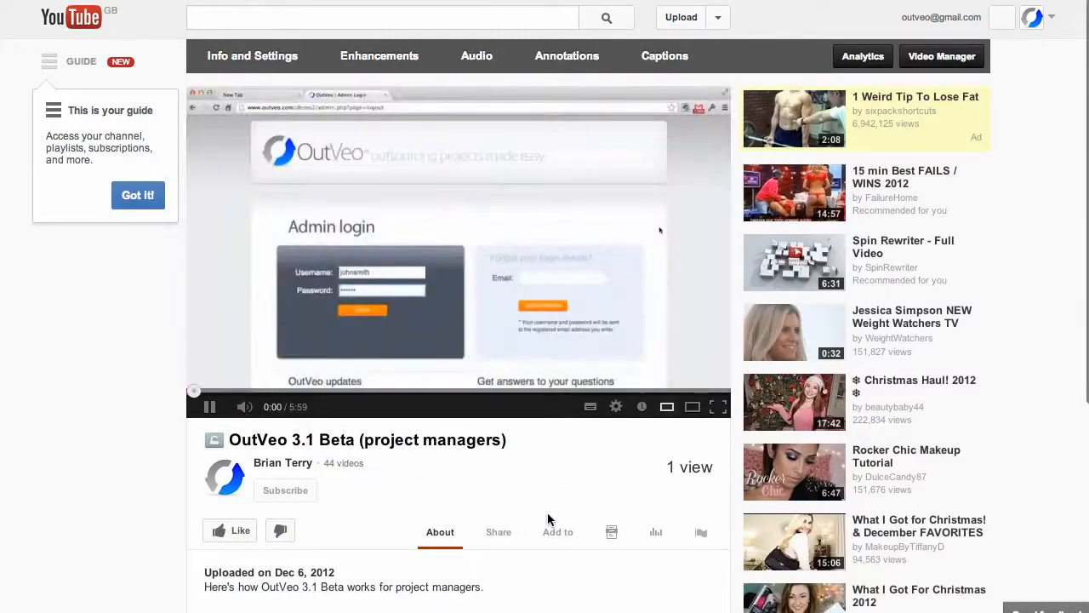
{"action": "left_click", "coordinate": [208, 410]}
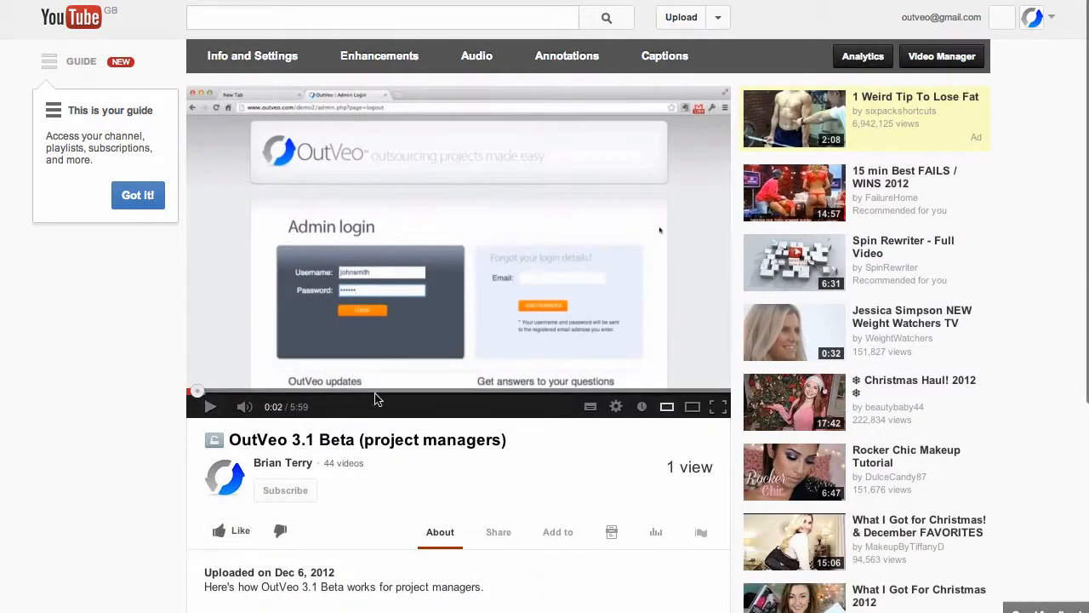
{"action": "left_click", "coordinate": [509, 534]}
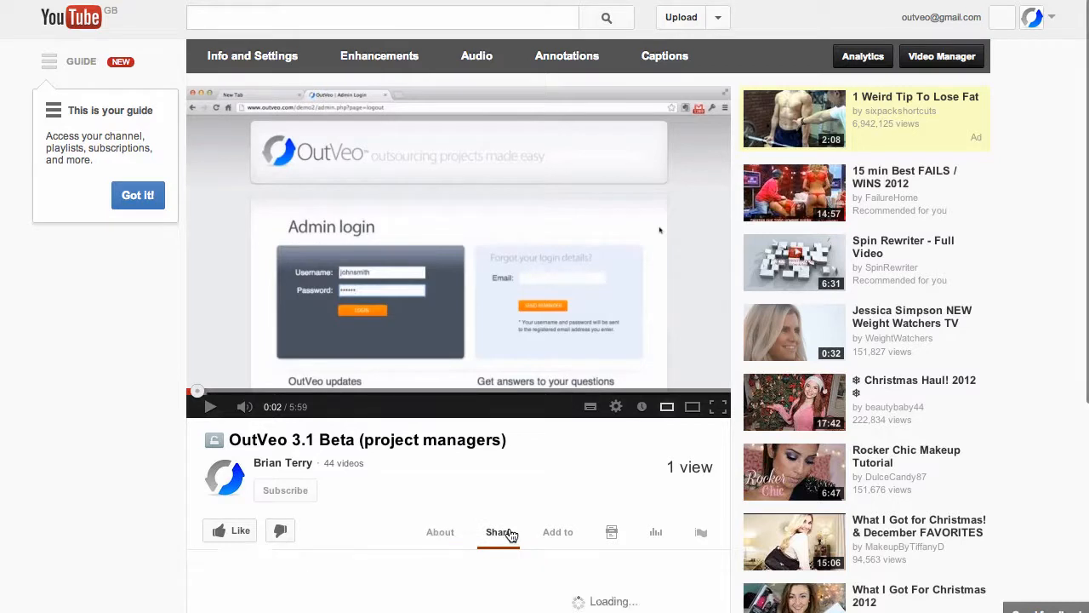
{"action": "scroll", "coordinate": [511, 532], "scroll_direction": "down", "scroll_amount": 5}
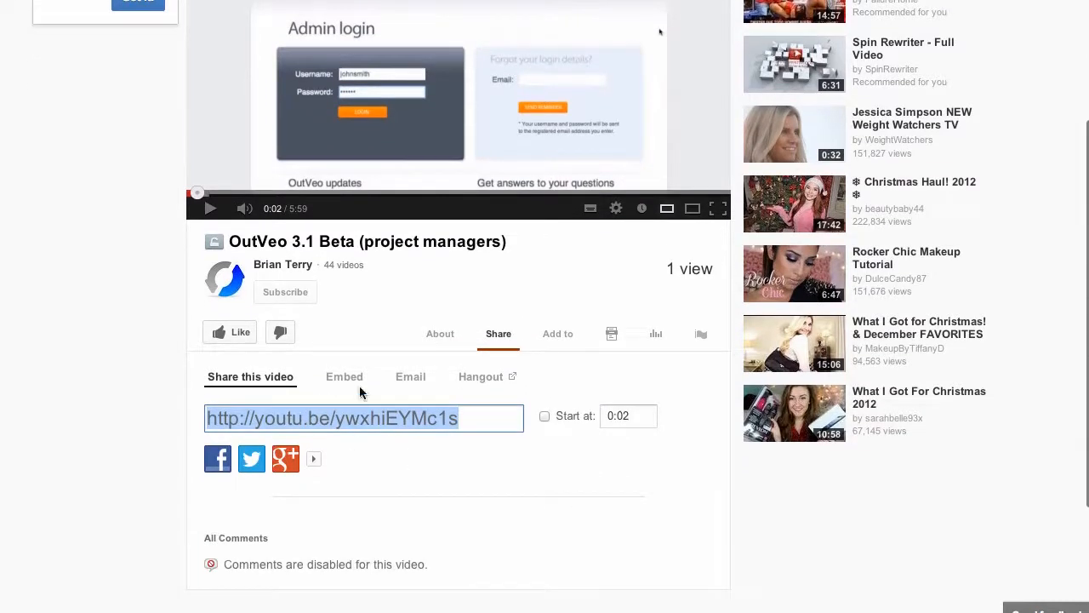
{"action": "left_click", "coordinate": [344, 377]}
{"action": "scroll", "coordinate": [679, 470], "scroll_direction": "down", "scroll_amount": 1}
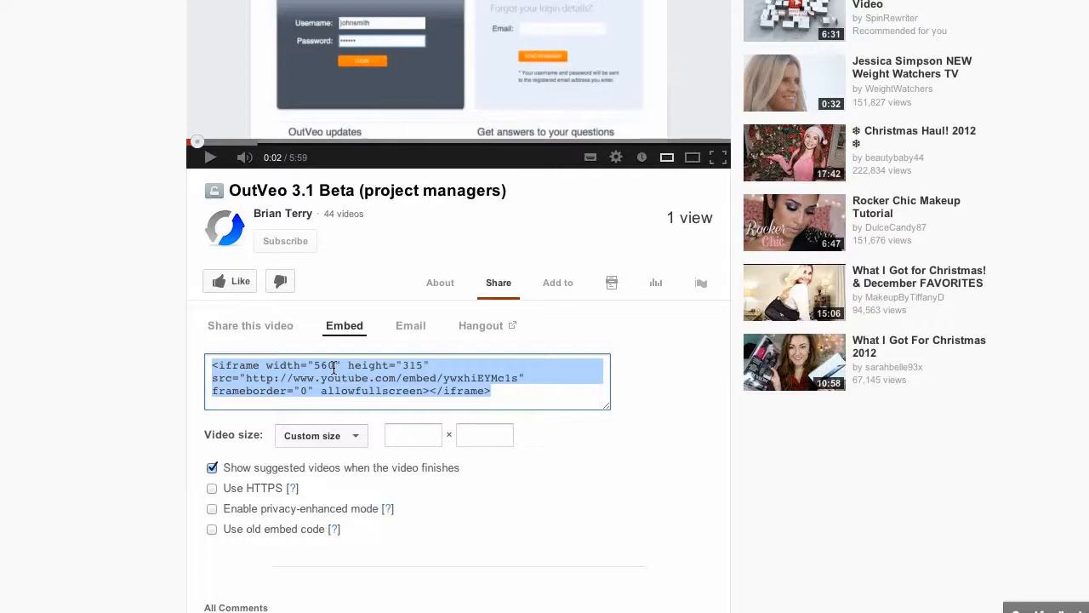
Set the custom embed width to 800 and copy the updated embed code
{"action": "left_click", "coordinate": [408, 434]}
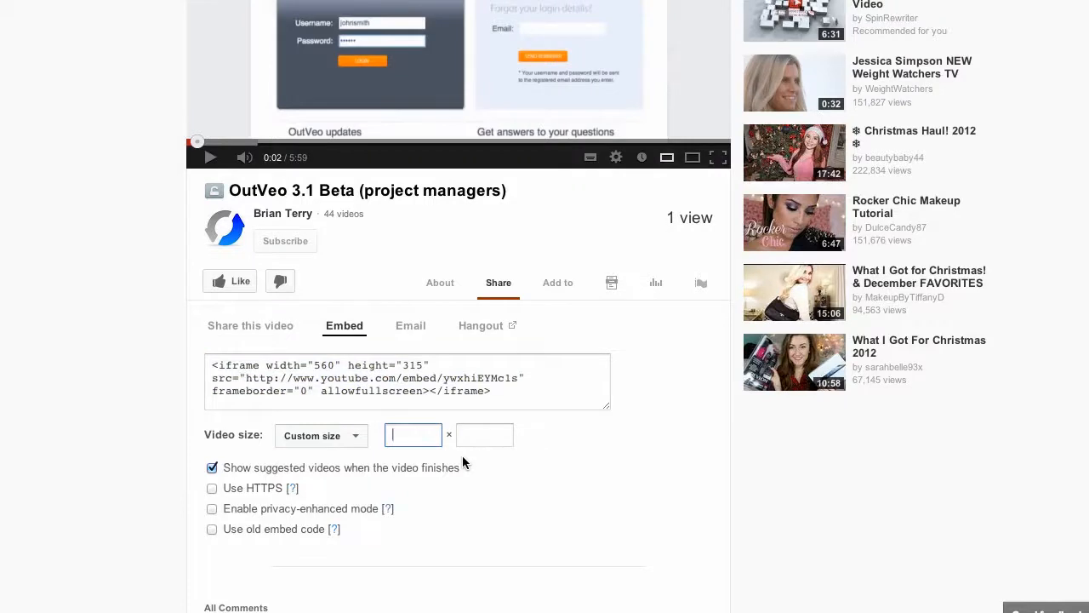
{"action": "type", "text": "800"}
{"action": "left_click", "coordinate": [473, 436]}
{"action": "scroll", "coordinate": [586, 482], "scroll_direction": "down", "scroll_amount": 2}
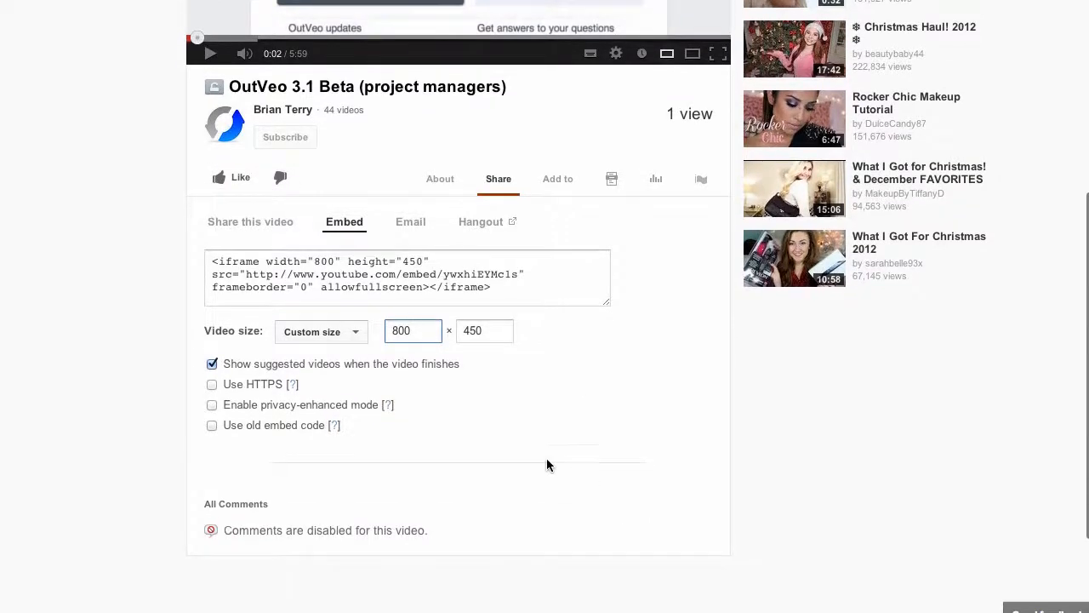
{"action": "left_click", "coordinate": [505, 287]}
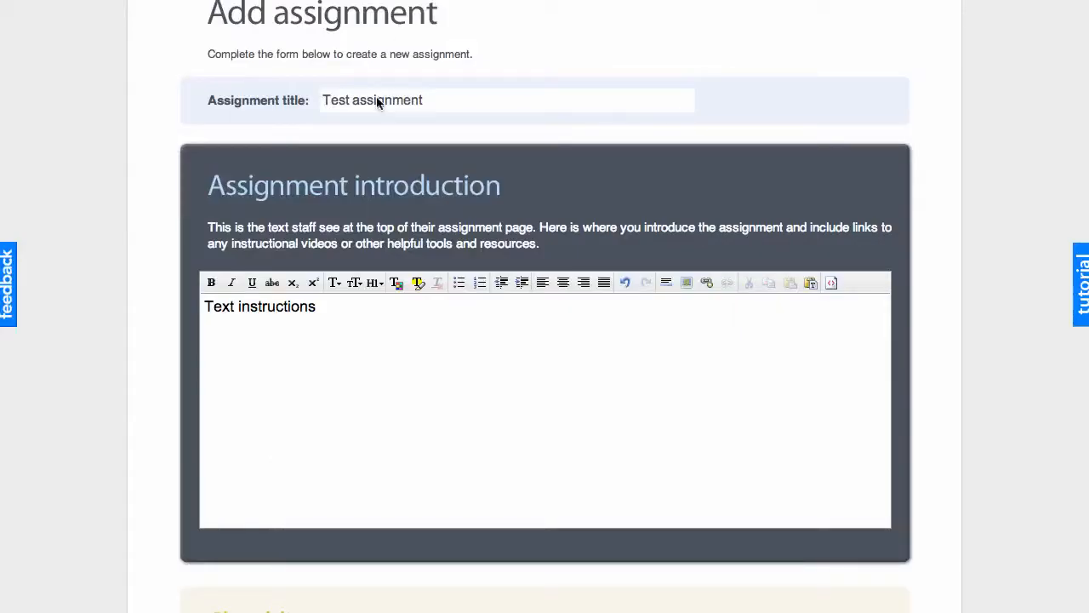
Back in OutVeo, paste the 800 × 450 YouTube iframe code below the introduction's HTML source and return to the visual view
{"action": "left_click", "coordinate": [832, 286]}
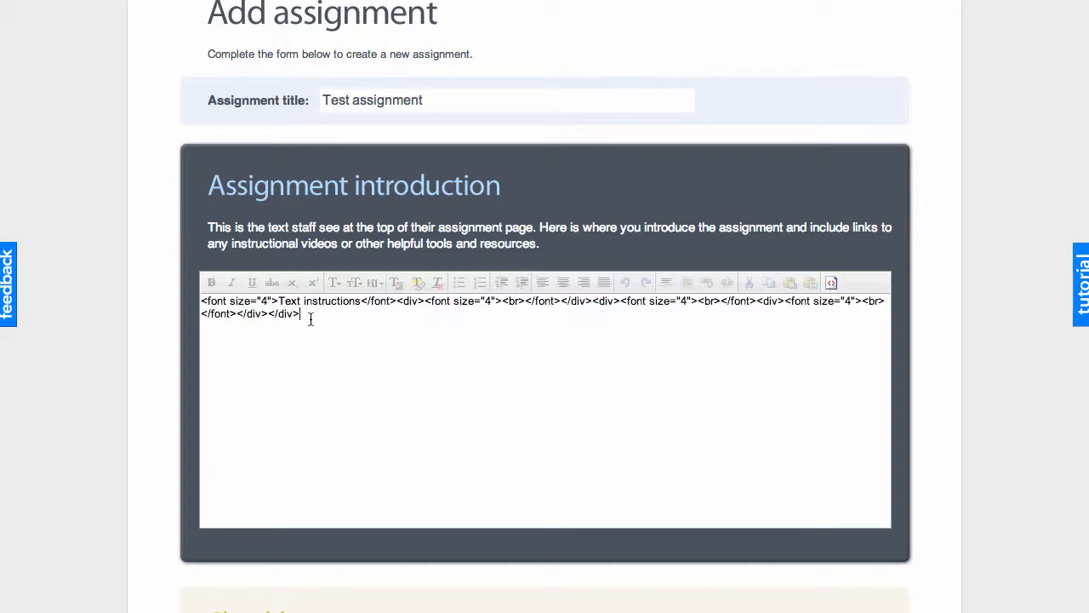
{"action": "key", "text": "Return"}
{"action": "key", "text": "Return"}
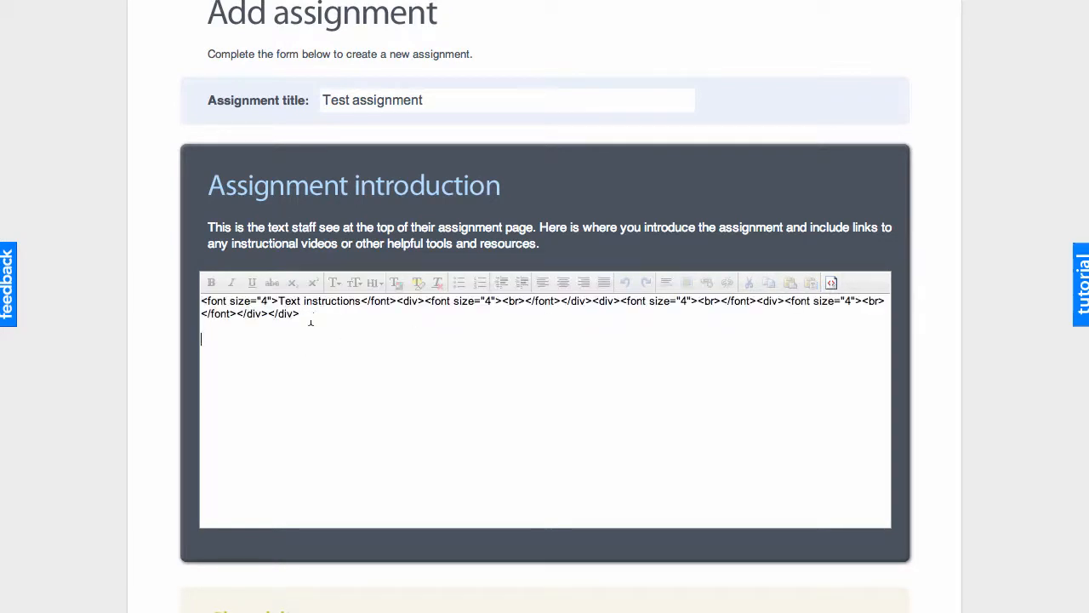
{"action": "type", "text": "<iframe width=\"800\" height=\"450\" src=\"http://www.youtube.com/embed/ywxhiEYMc1s\" frameborder=\"0\" allowfullscreen></iframe>"}
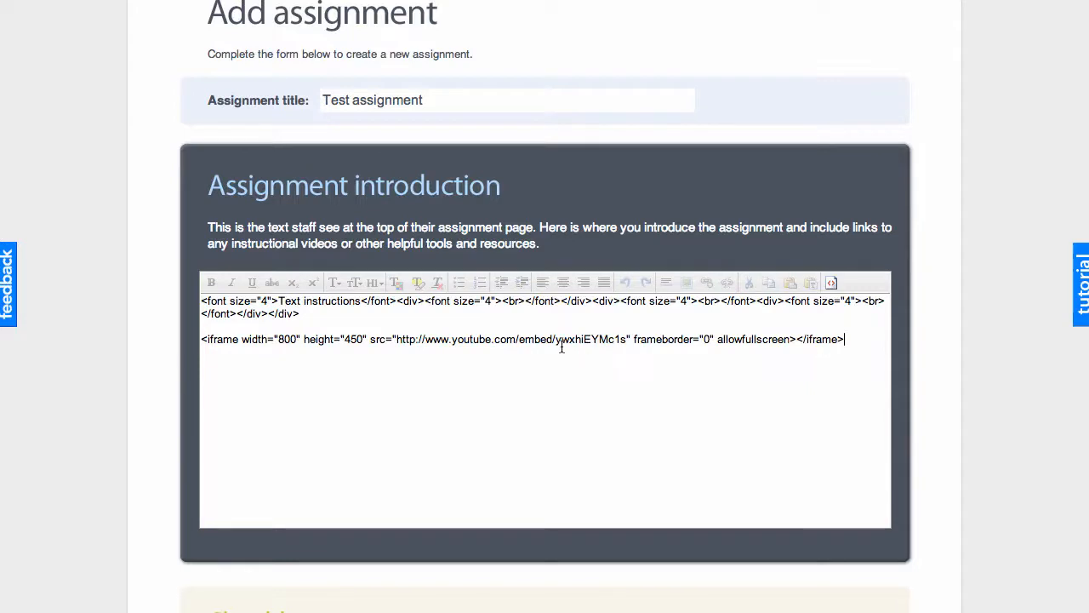
{"action": "left_click", "coordinate": [832, 284]}
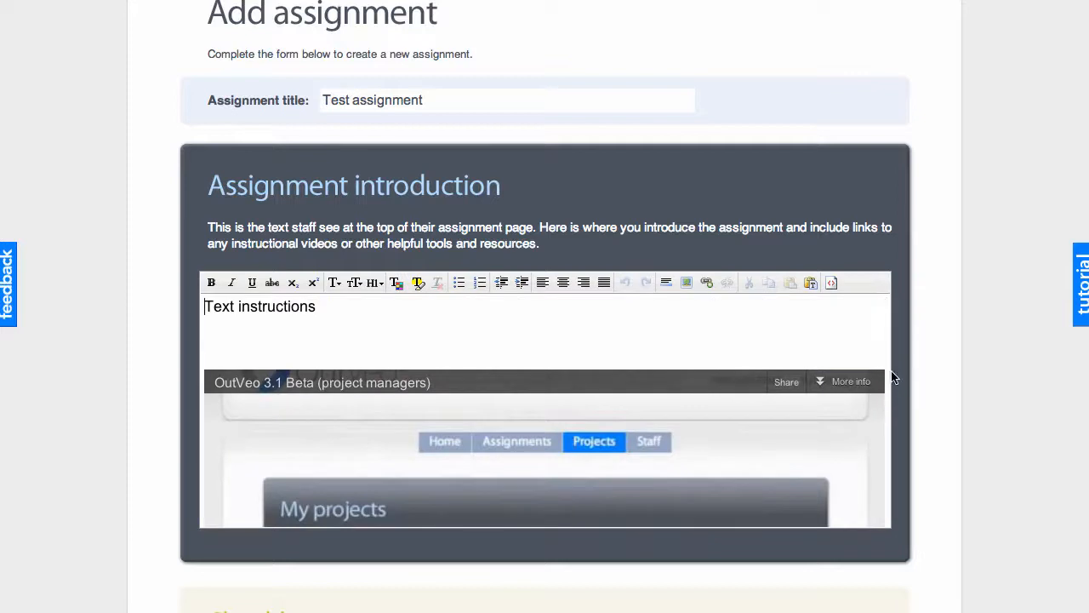
Check the embedded video in the introduction and delete two blank lines above it
{"action": "scroll", "coordinate": [884, 372], "scroll_direction": "down", "scroll_amount": 5}
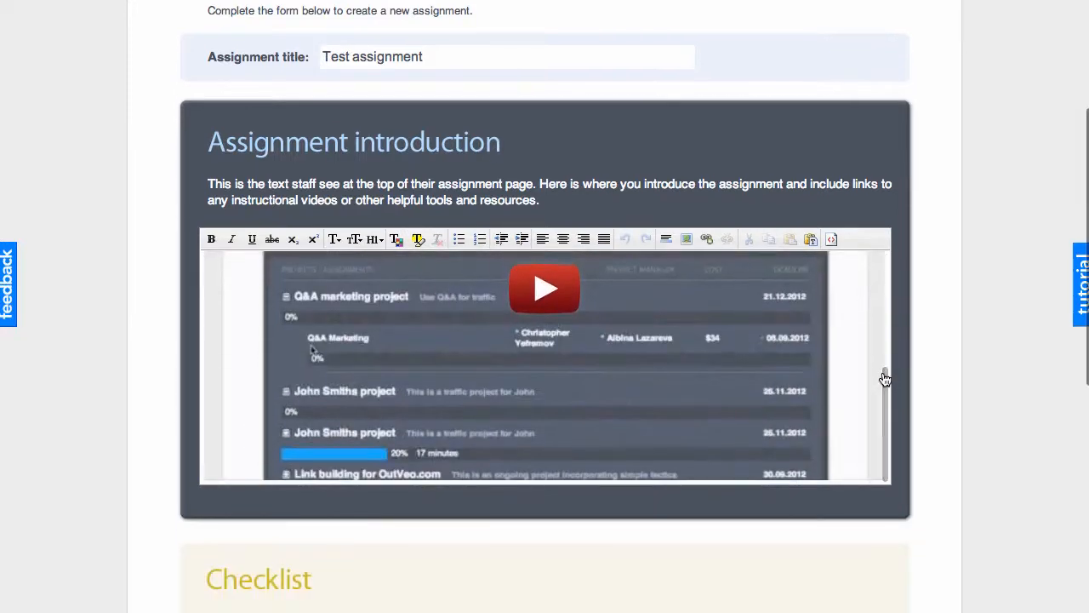
{"action": "scroll", "coordinate": [885, 378], "scroll_direction": "up", "scroll_amount": 5}
{"action": "left_click", "coordinate": [222, 353]}
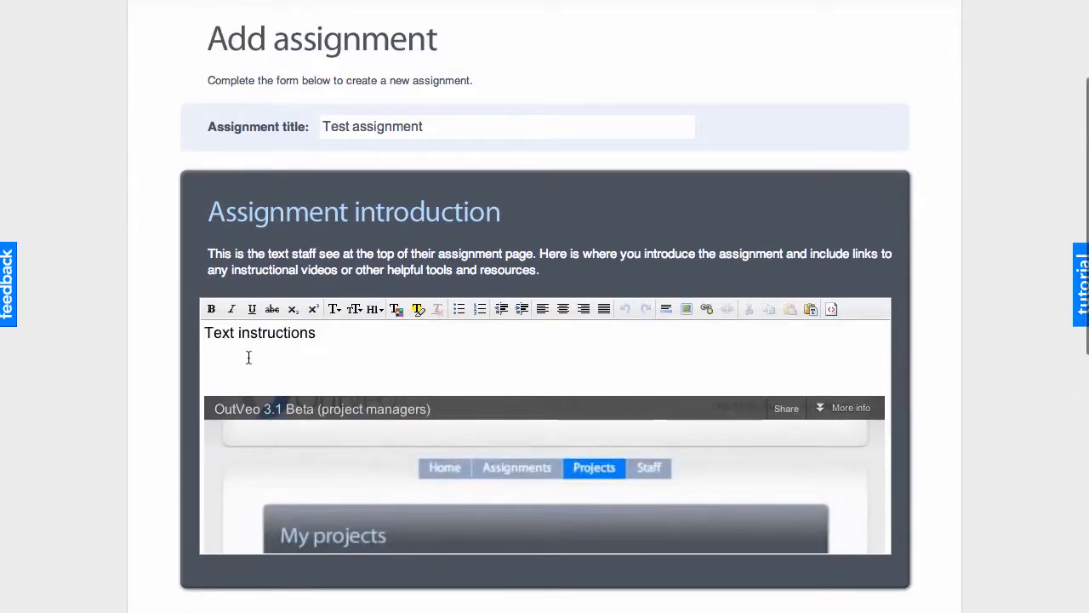
{"action": "key", "text": "BackSpace"}
{"action": "left_click", "coordinate": [216, 357]}
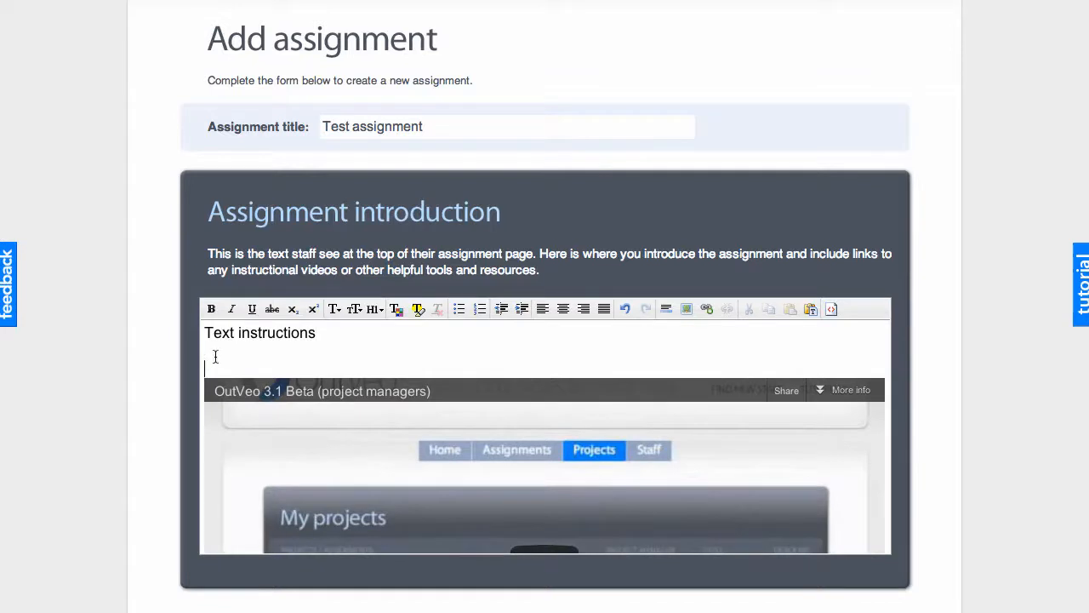
{"action": "key", "text": "BackSpace"}
Enter "Step 1" as the text of the first checklist item
{"action": "scroll", "coordinate": [962, 380], "scroll_direction": "down", "scroll_amount": 4}
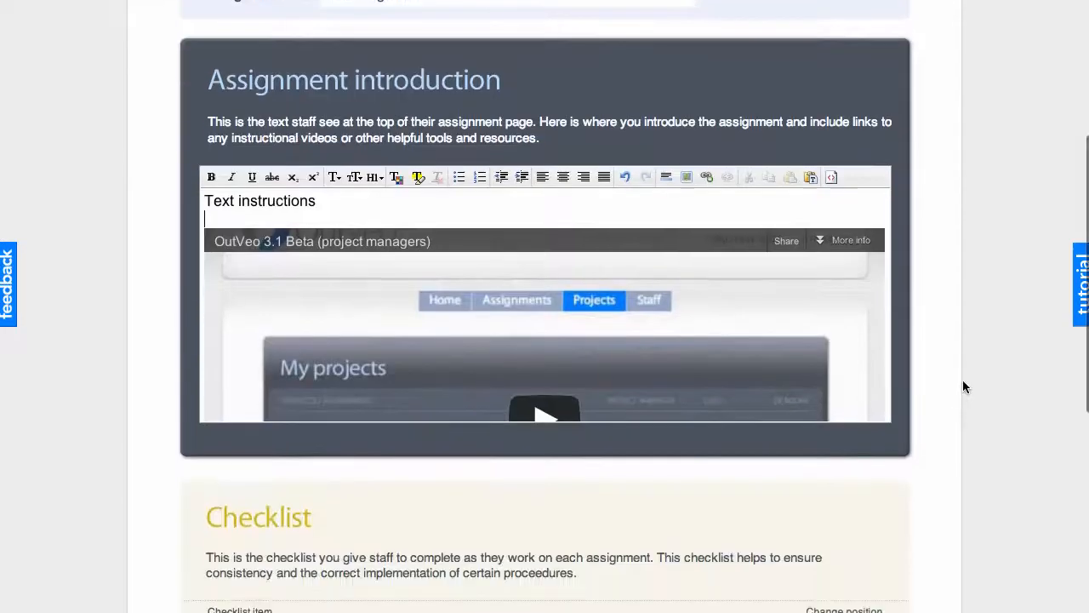
{"action": "scroll", "coordinate": [963, 387], "scroll_direction": "down", "scroll_amount": 1}
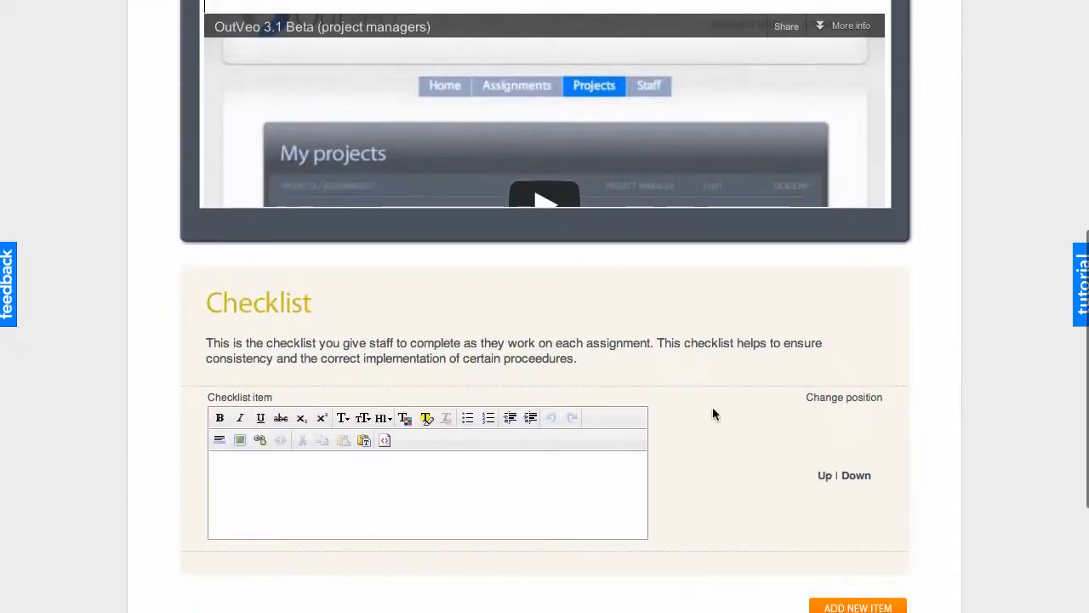
{"action": "left_click", "coordinate": [330, 487]}
{"action": "type", "text": "Step 1"}
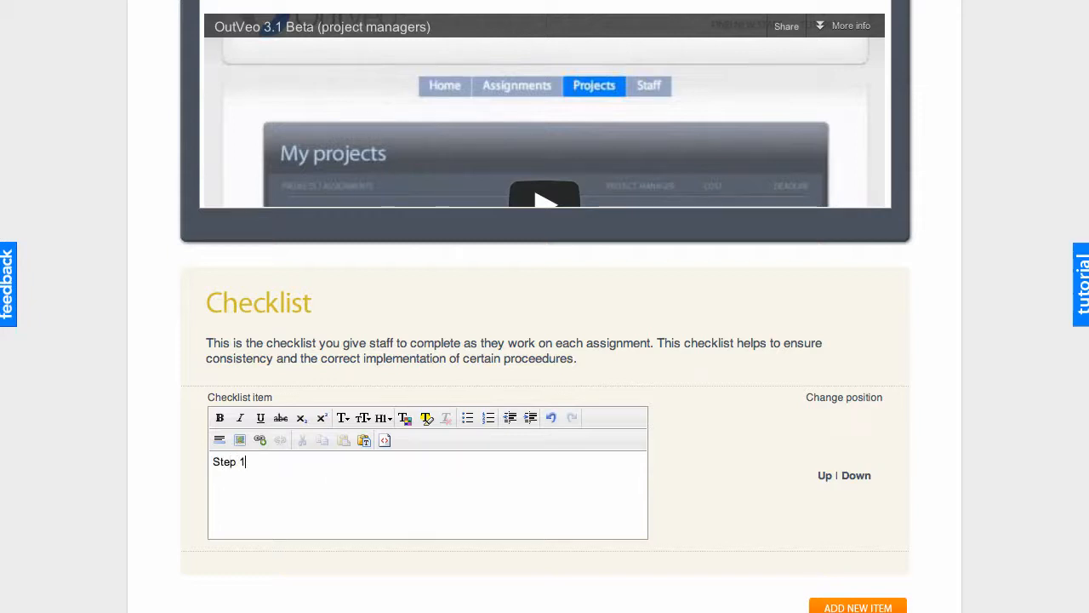
Make the "Step 1" text in the checklist item bold and much larger
{"action": "left_click_drag", "start_coordinate": [267, 461], "coordinate": [183, 461]}
{"action": "left_click", "coordinate": [220, 417]}
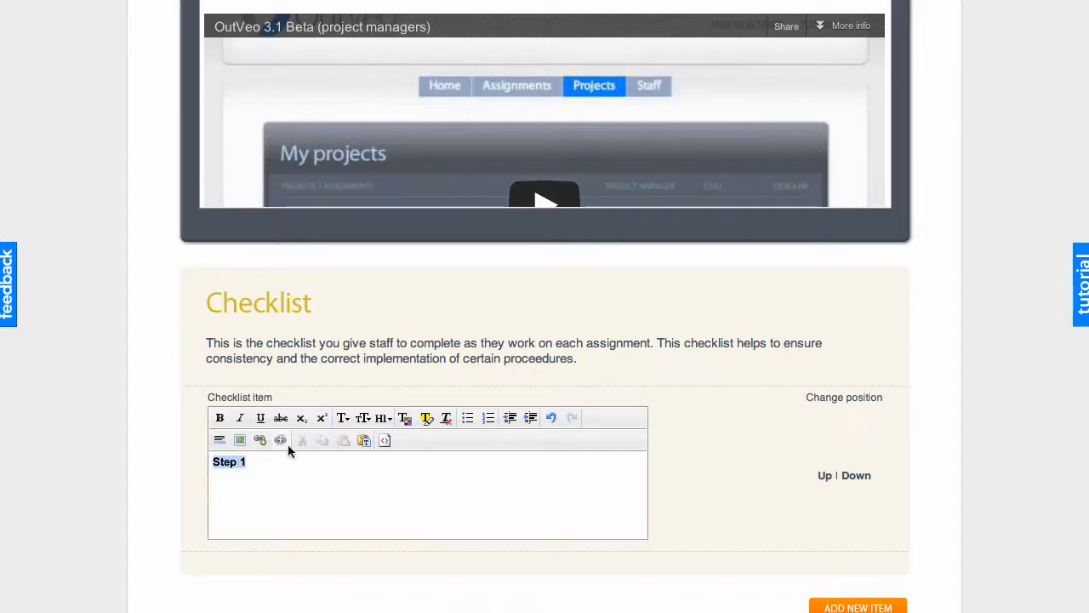
{"action": "left_click", "coordinate": [343, 417]}
{"action": "left_click", "coordinate": [363, 545]}
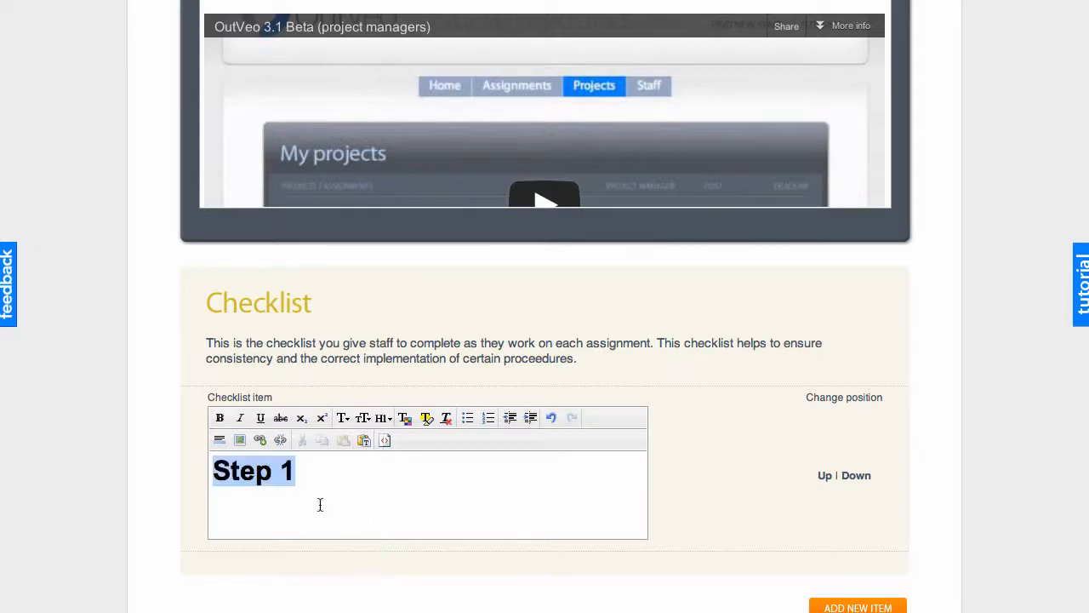
Add a second checklist item below the first and enter "Step 2" as its text
{"action": "left_click", "coordinate": [278, 483]}
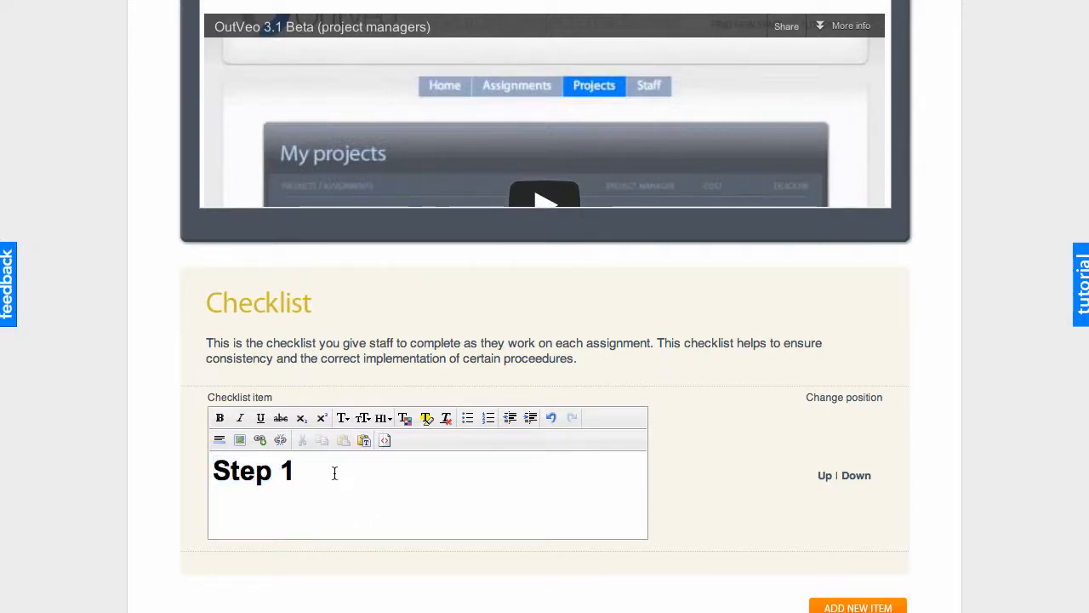
{"action": "scroll", "coordinate": [1035, 338], "scroll_direction": "up", "scroll_amount": 3}
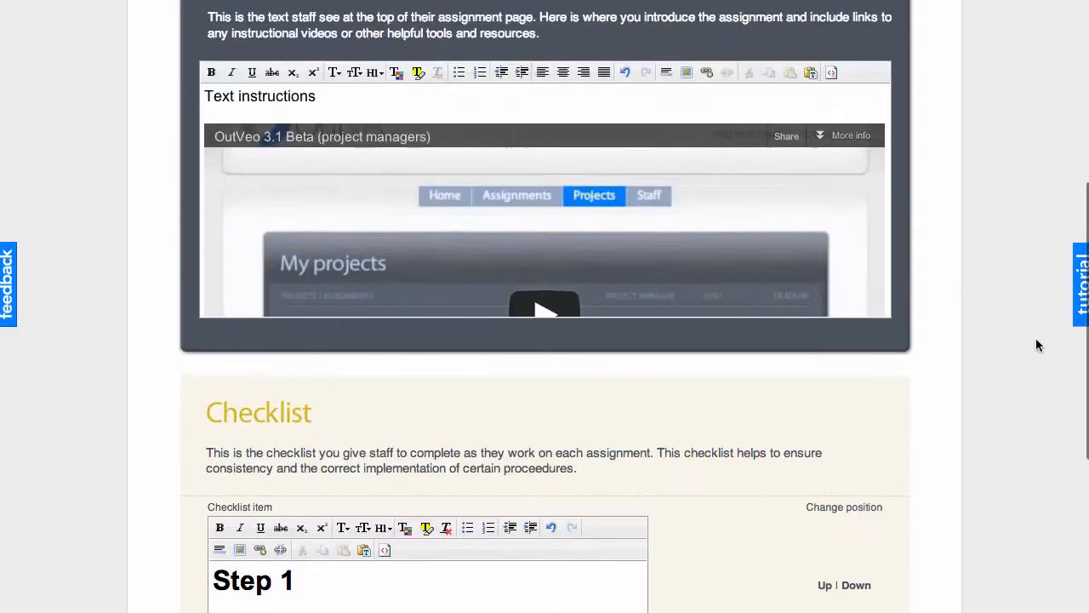
{"action": "scroll", "coordinate": [1077, 364], "scroll_direction": "down", "scroll_amount": 3}
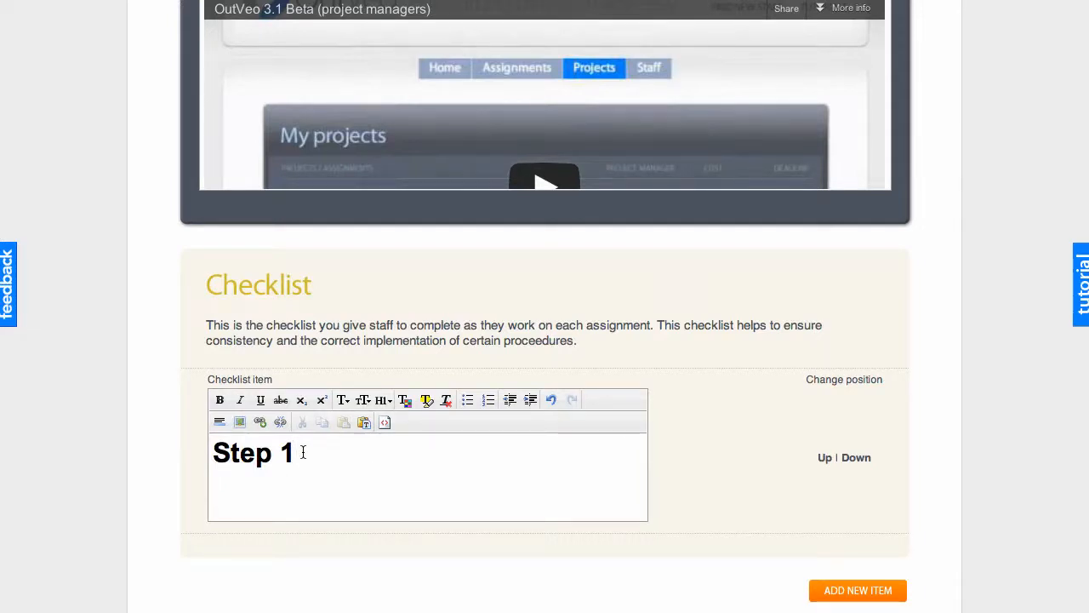
{"action": "scroll", "coordinate": [702, 440], "scroll_direction": "down", "scroll_amount": 2}
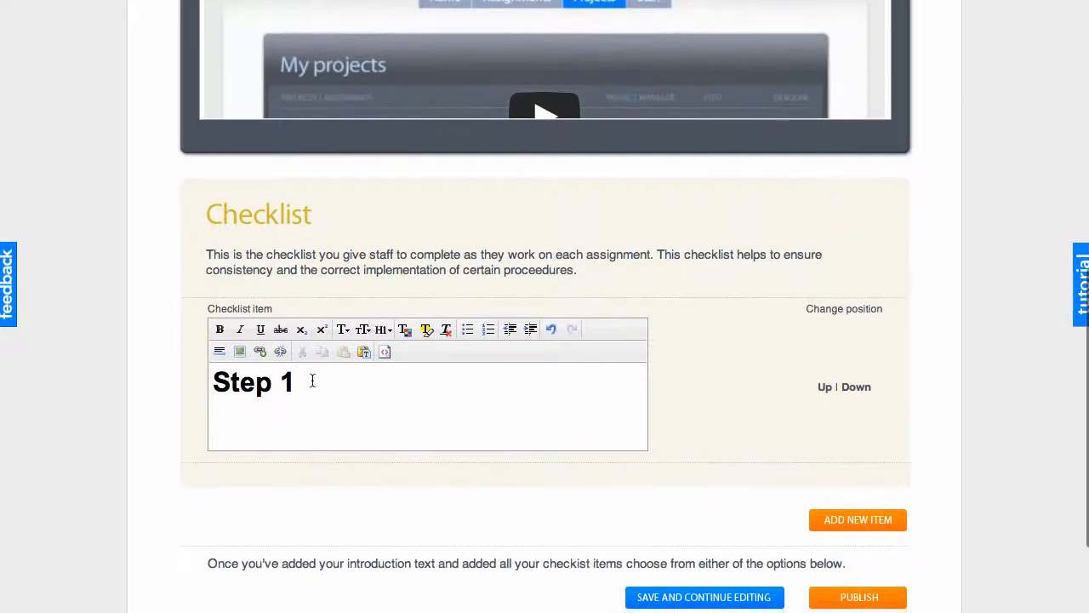
{"action": "left_click", "coordinate": [864, 522]}
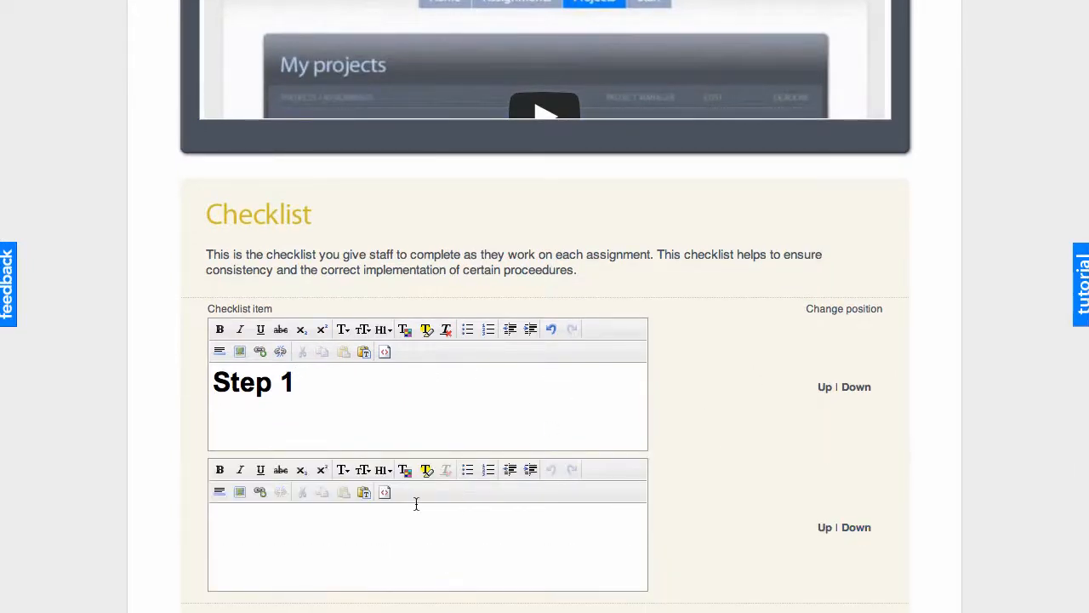
{"action": "left_click", "coordinate": [378, 538]}
{"action": "type", "text": "Step 2"}
Add a third checklist item with the text "Step 3" and save the assignment while continuing to edit
{"action": "scroll", "coordinate": [1001, 445], "scroll_direction": "down", "scroll_amount": 3}
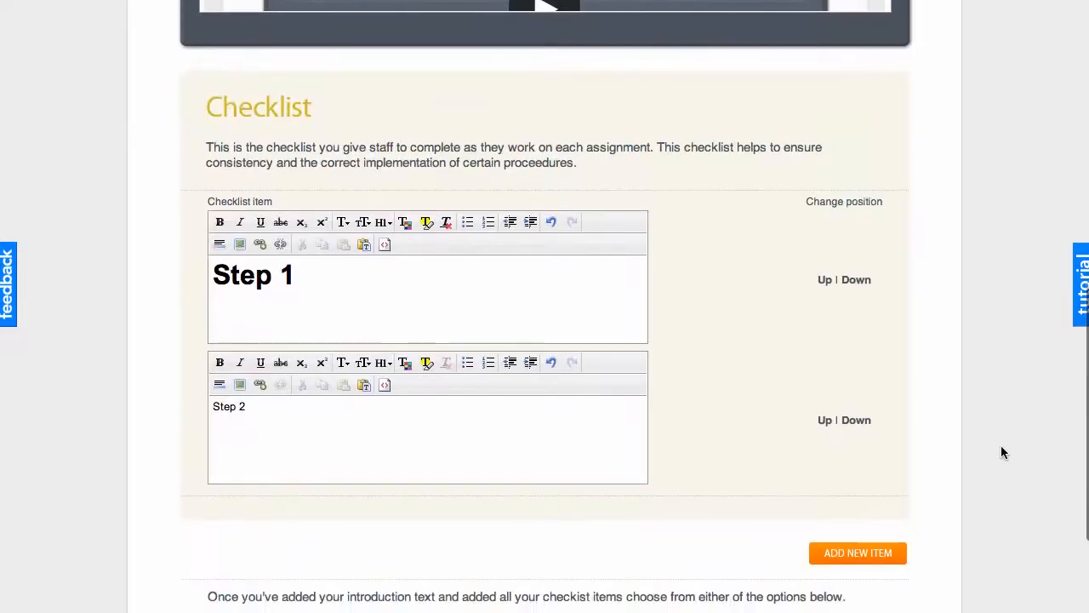
{"action": "scroll", "coordinate": [1001, 451], "scroll_direction": "down", "scroll_amount": 1}
{"action": "left_click", "coordinate": [863, 511]}
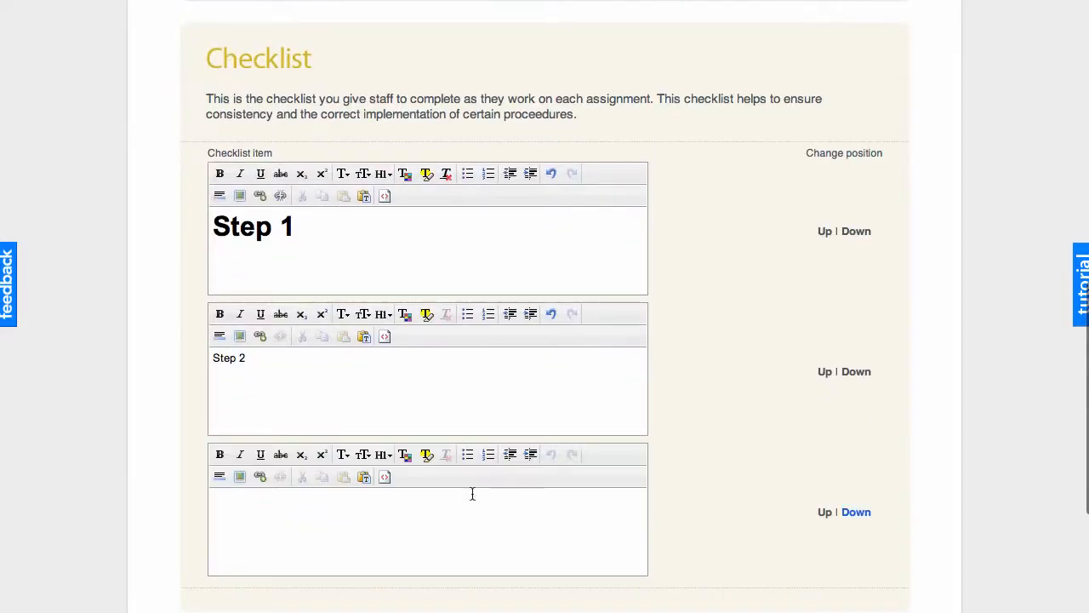
{"action": "left_click", "coordinate": [330, 511]}
{"action": "type", "text": "Step"}
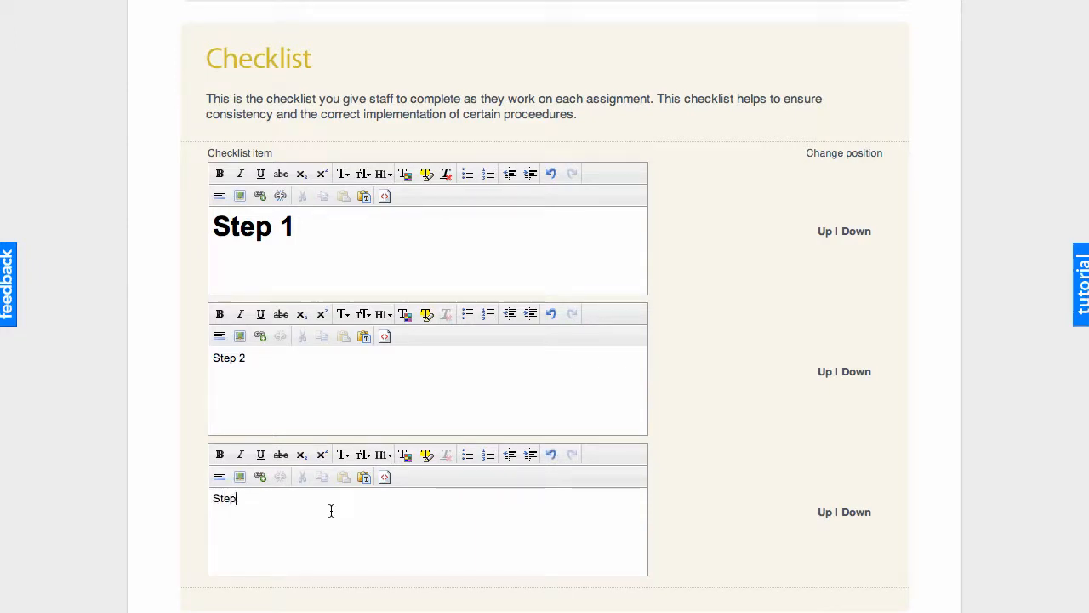
{"action": "type", "text": " 3"}
{"action": "scroll", "coordinate": [1021, 424], "scroll_direction": "down", "scroll_amount": 4}
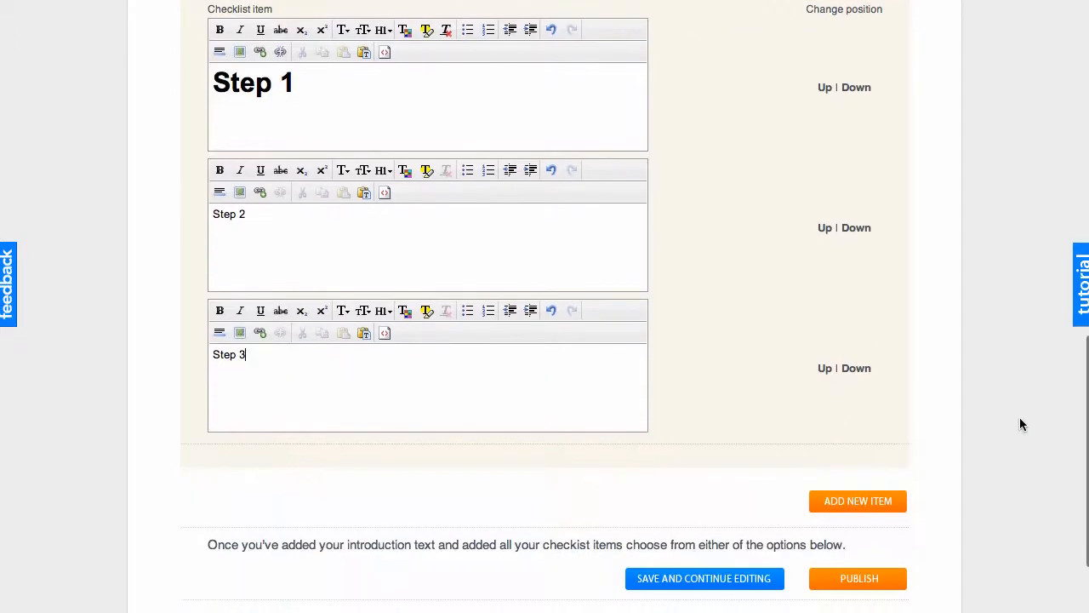
{"action": "left_click", "coordinate": [732, 580]}
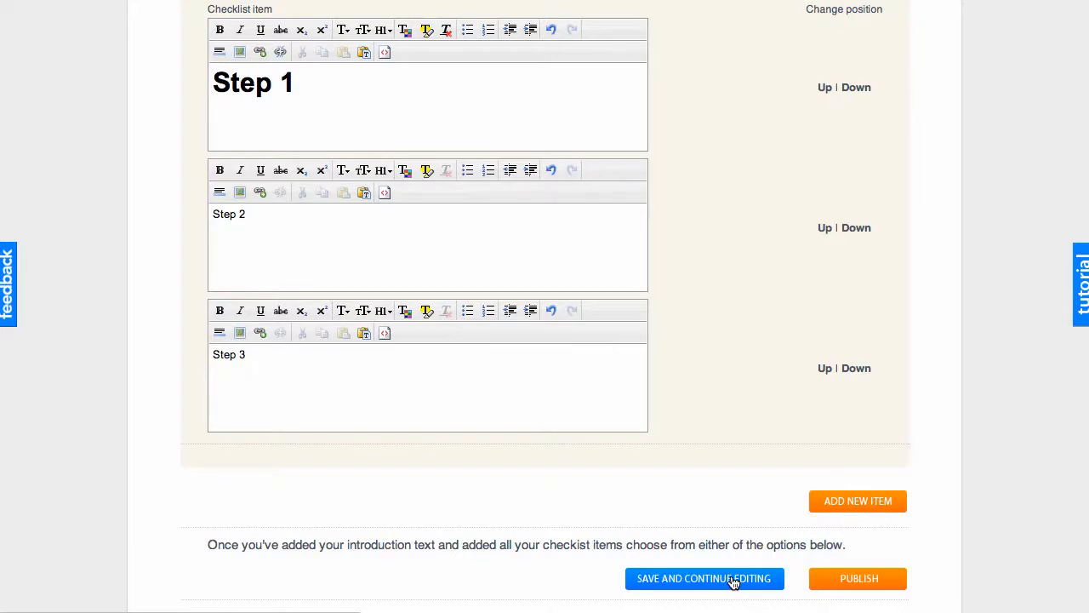
Remove the "Step 2" checklist item by clearing its text and saving the assignment for continued editing
{"action": "scroll", "coordinate": [985, 165], "scroll_direction": "down", "scroll_amount": 10}
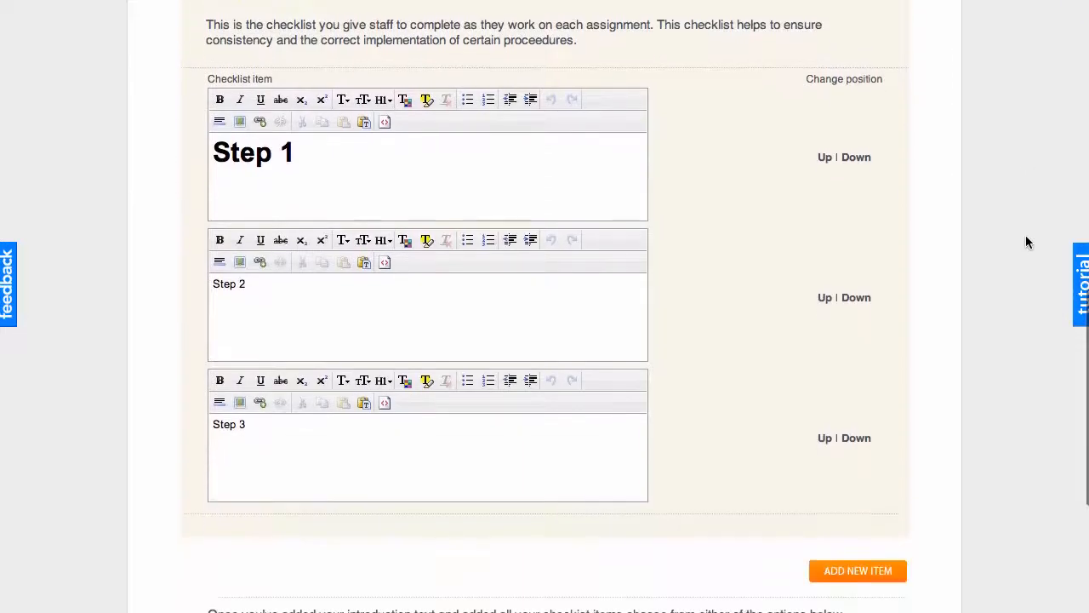
{"action": "left_click_drag", "start_coordinate": [287, 304], "coordinate": [194, 268]}
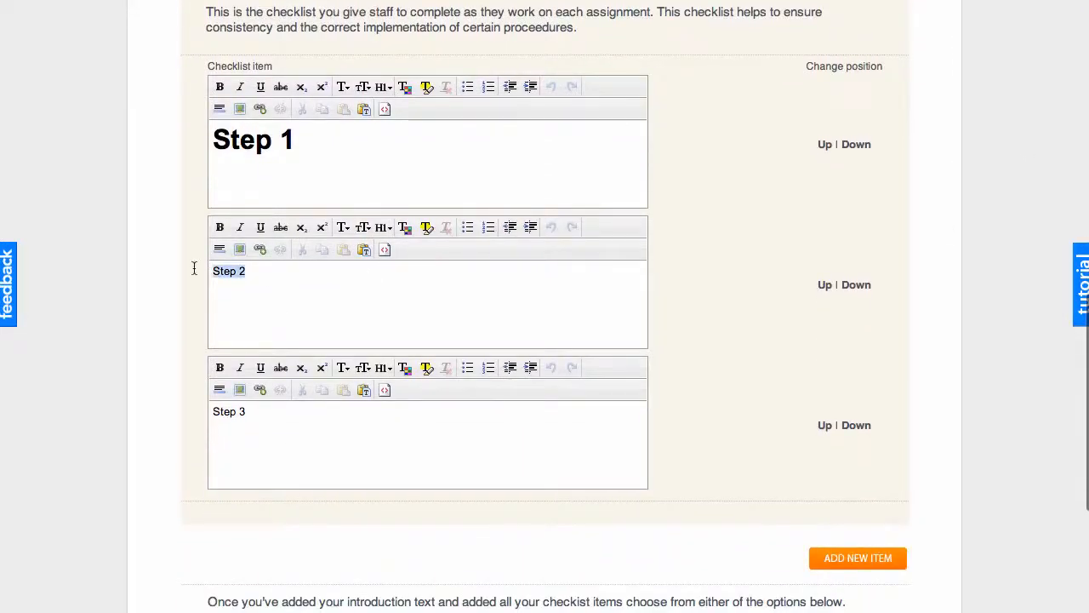
{"action": "key", "text": "BackSpace"}
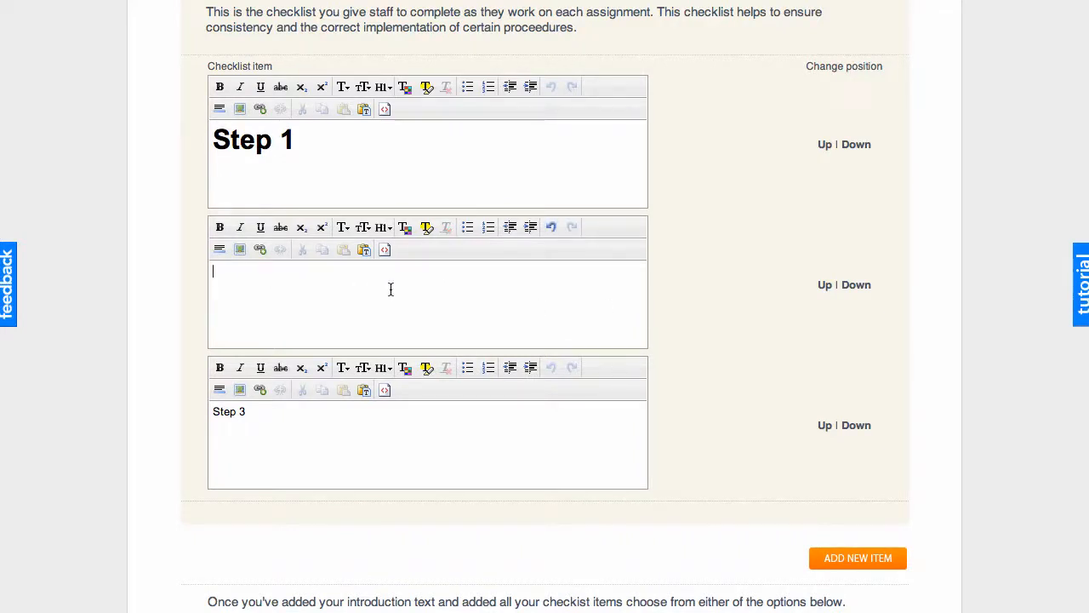
{"action": "scroll", "coordinate": [976, 414], "scroll_direction": "down", "scroll_amount": 3}
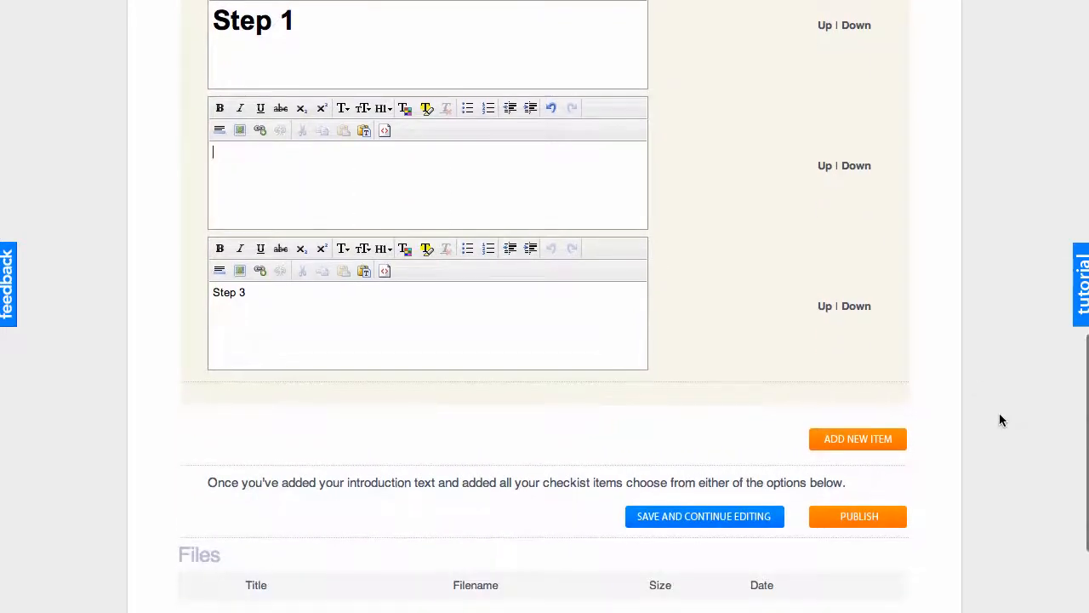
{"action": "left_click", "coordinate": [668, 519]}
Move the "Step 3" checklist item above "Step 1" and publish the assignment
{"action": "scroll", "coordinate": [1009, 491], "scroll_direction": "down", "scroll_amount": 10}
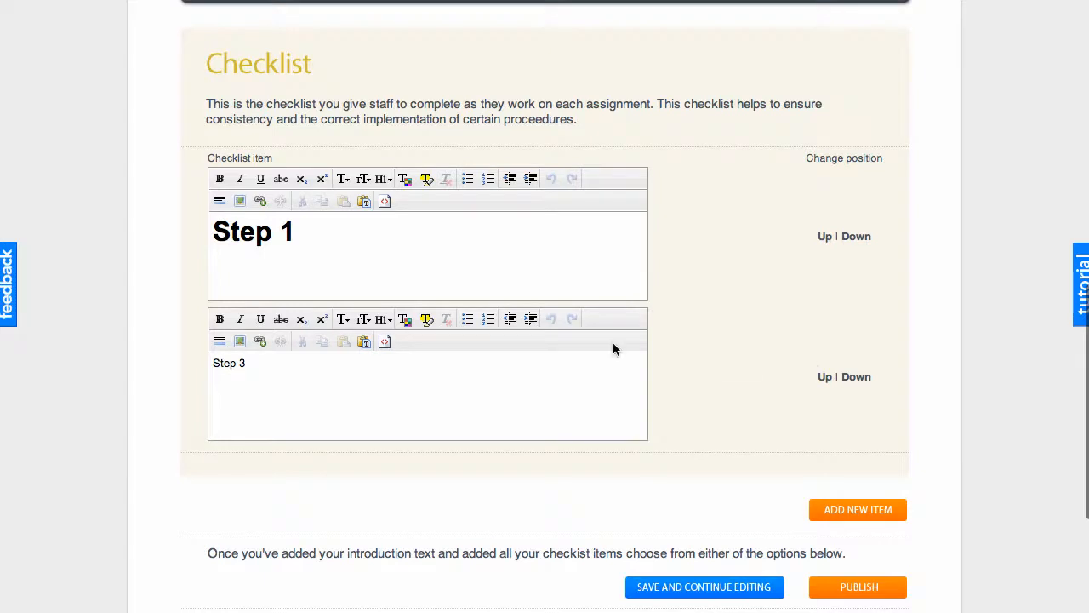
{"action": "left_click", "coordinate": [825, 378]}
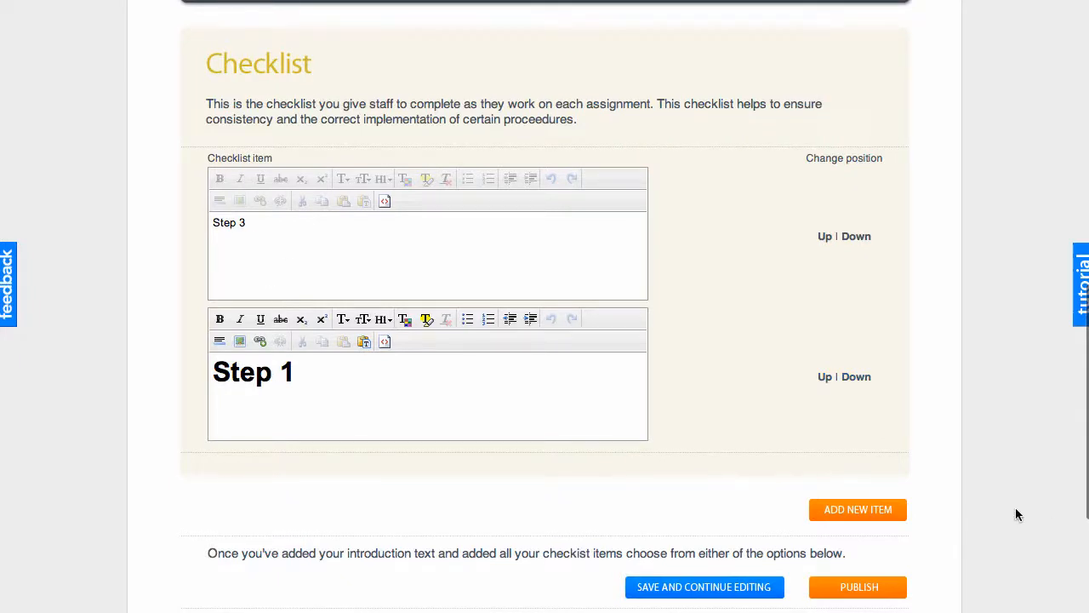
{"action": "scroll", "coordinate": [1016, 509], "scroll_direction": "down", "scroll_amount": 1}
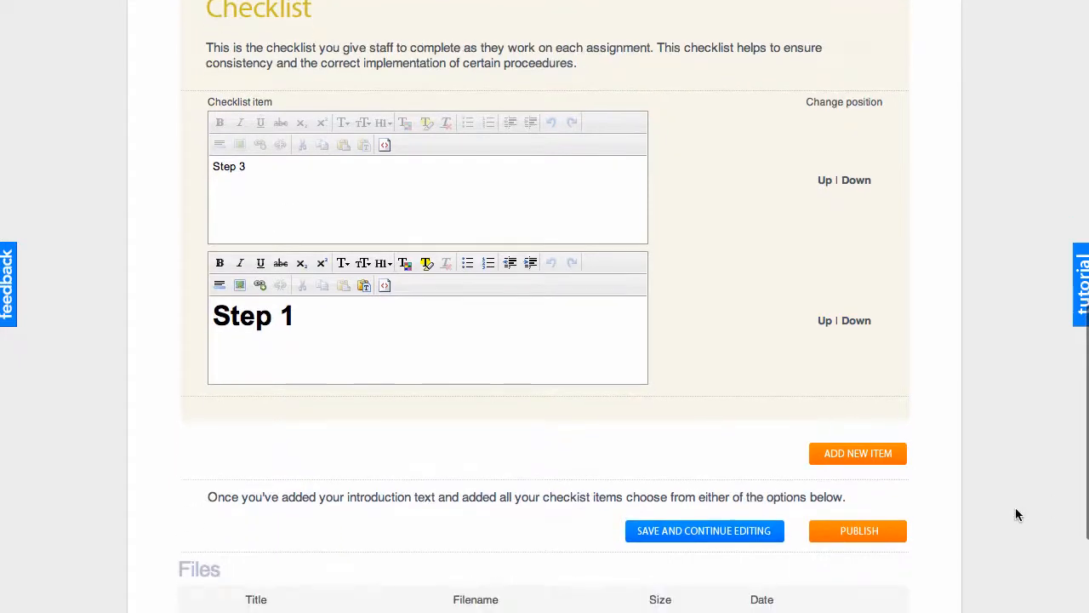
{"action": "left_click", "coordinate": [860, 531]}
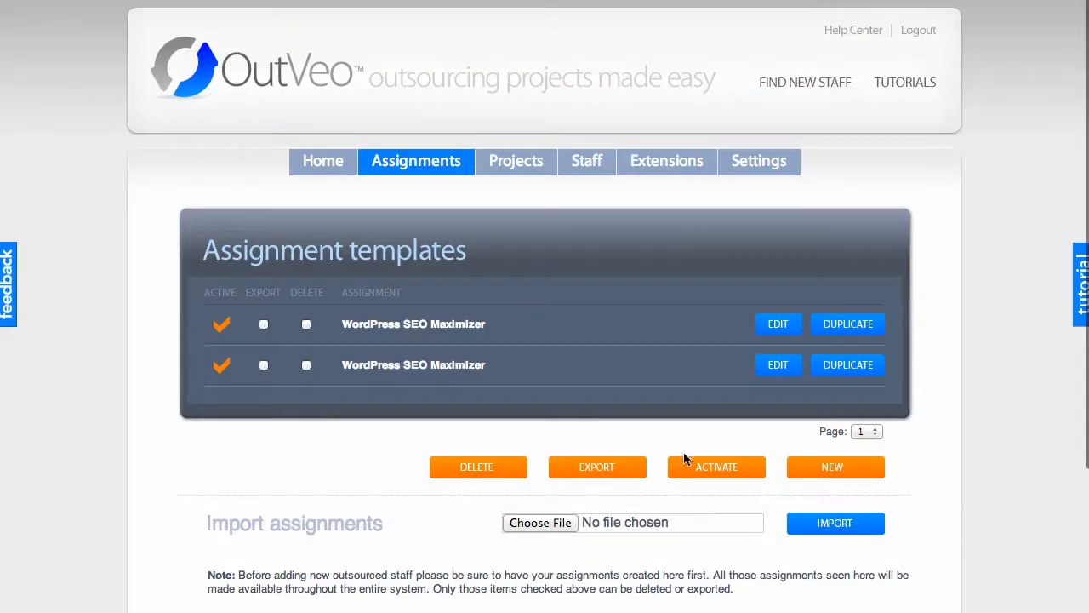
Clear the "wordpress" search filter from the assignment templates list
{"action": "scroll", "coordinate": [685, 460], "scroll_direction": "down", "scroll_amount": 2}
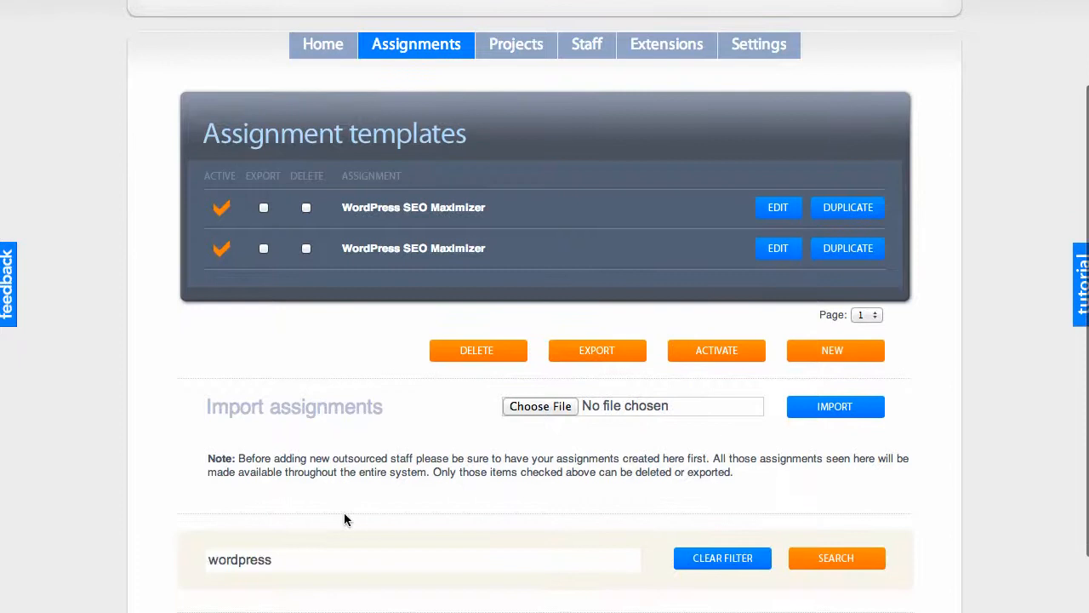
{"action": "left_click", "coordinate": [272, 559]}
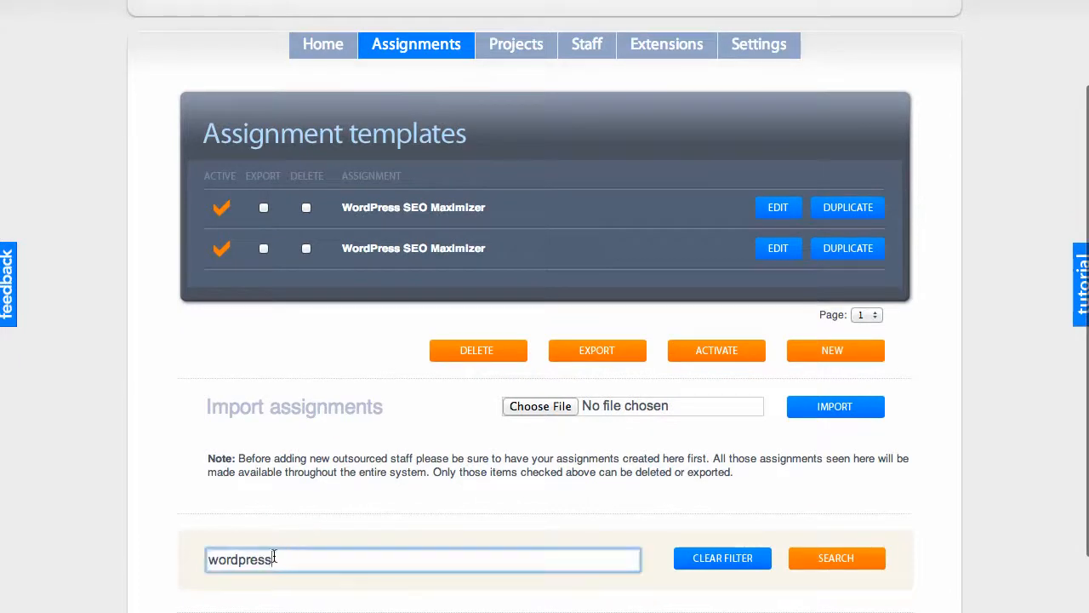
{"action": "double_click", "coordinate": [273, 559]}
{"action": "left_click", "coordinate": [730, 558]}
{"action": "left_click", "coordinate": [869, 562]}
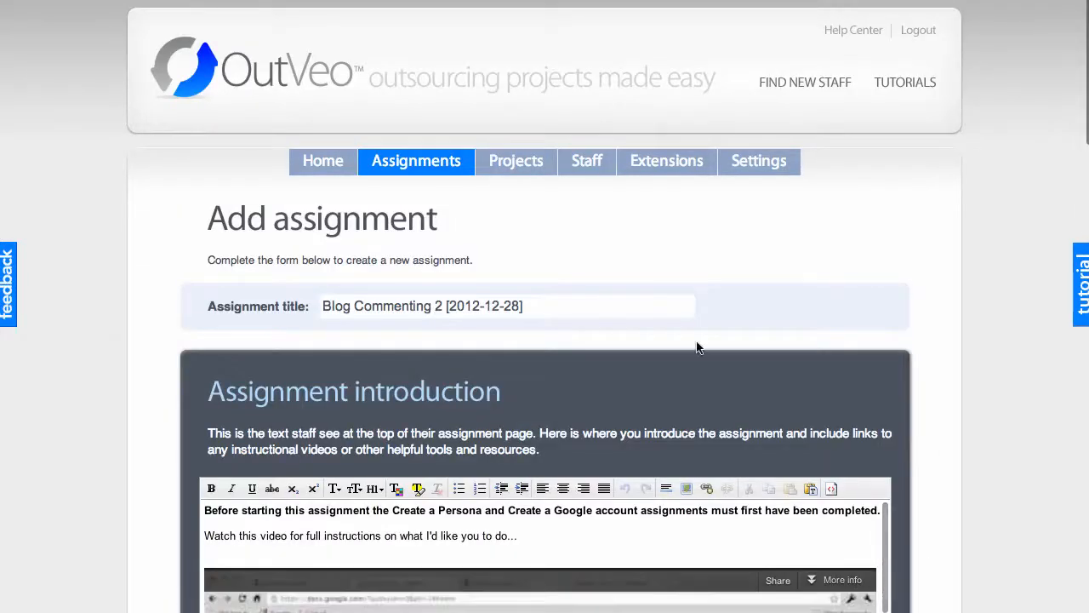
{"action": "mouse_move", "coordinate": [455, 170]}
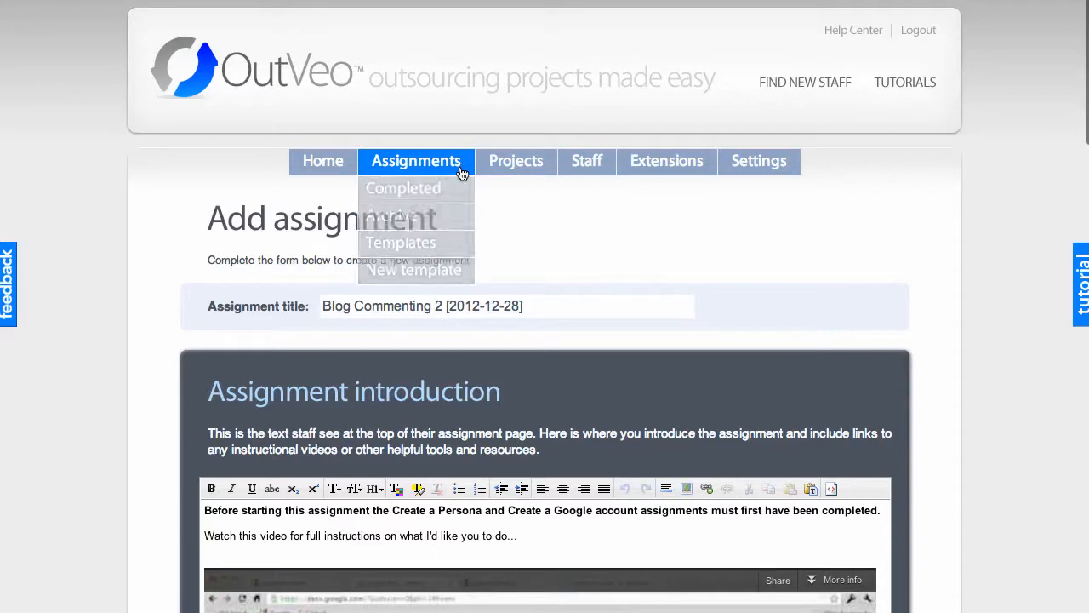
{"action": "left_click", "coordinate": [418, 245]}
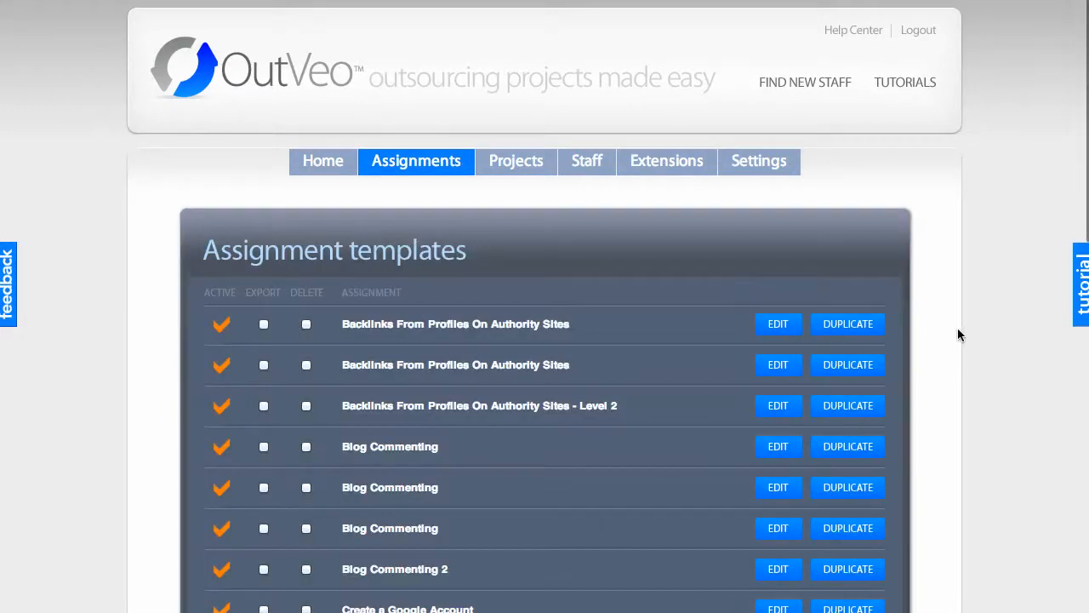
Find "Test assignment" in the full assignment templates list and open it for editing
{"action": "scroll", "coordinate": [957, 332], "scroll_direction": "down", "scroll_amount": 3}
{"action": "scroll", "coordinate": [958, 330], "scroll_direction": "down", "scroll_amount": 10}
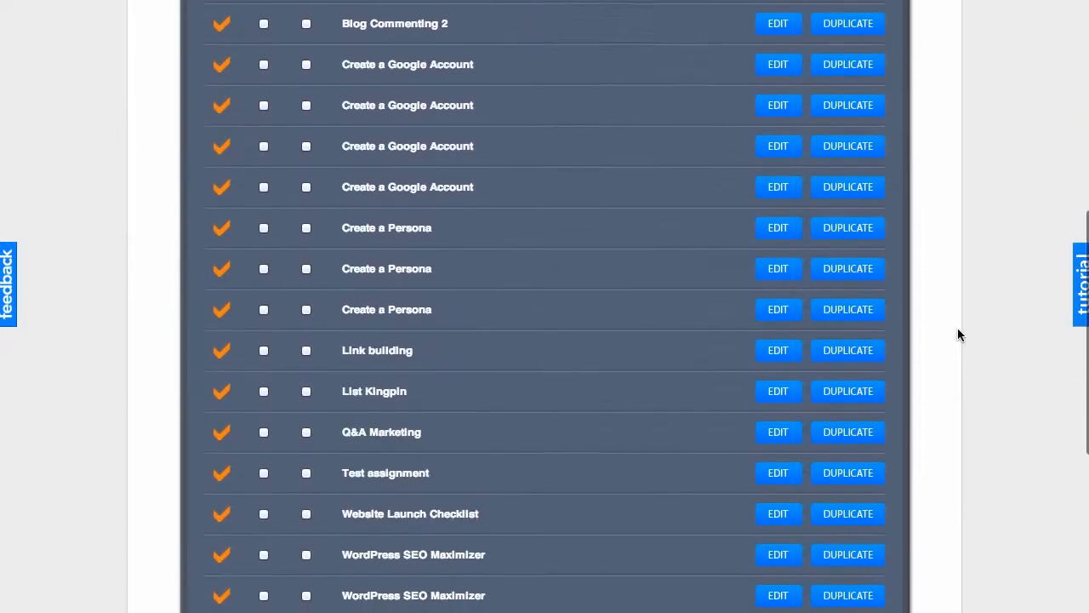
{"action": "scroll", "coordinate": [957, 334], "scroll_direction": "up", "scroll_amount": 10}
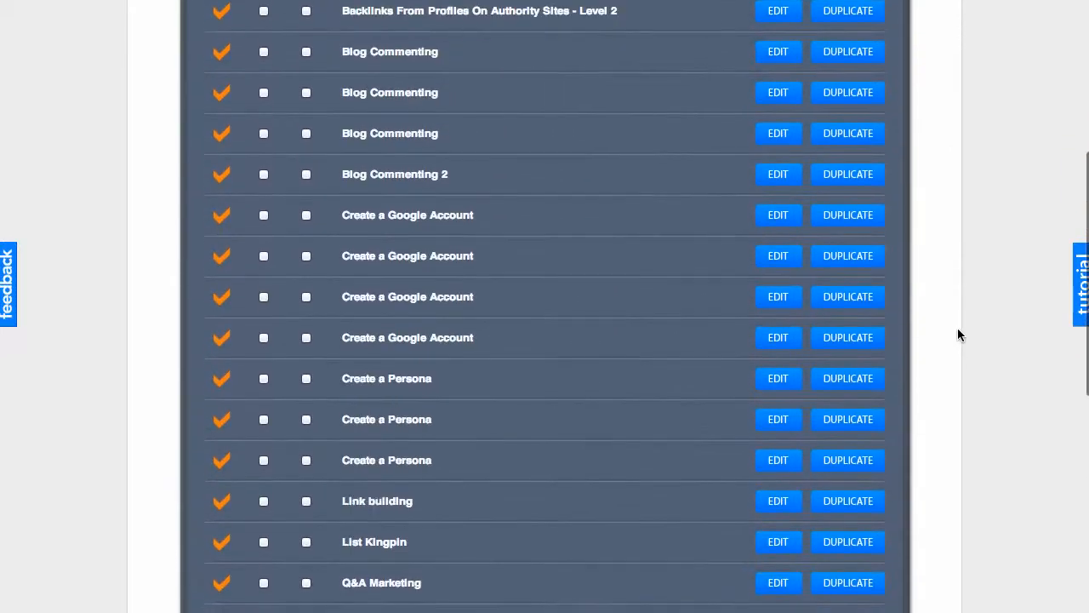
{"action": "scroll", "coordinate": [958, 327], "scroll_direction": "up", "scroll_amount": 3}
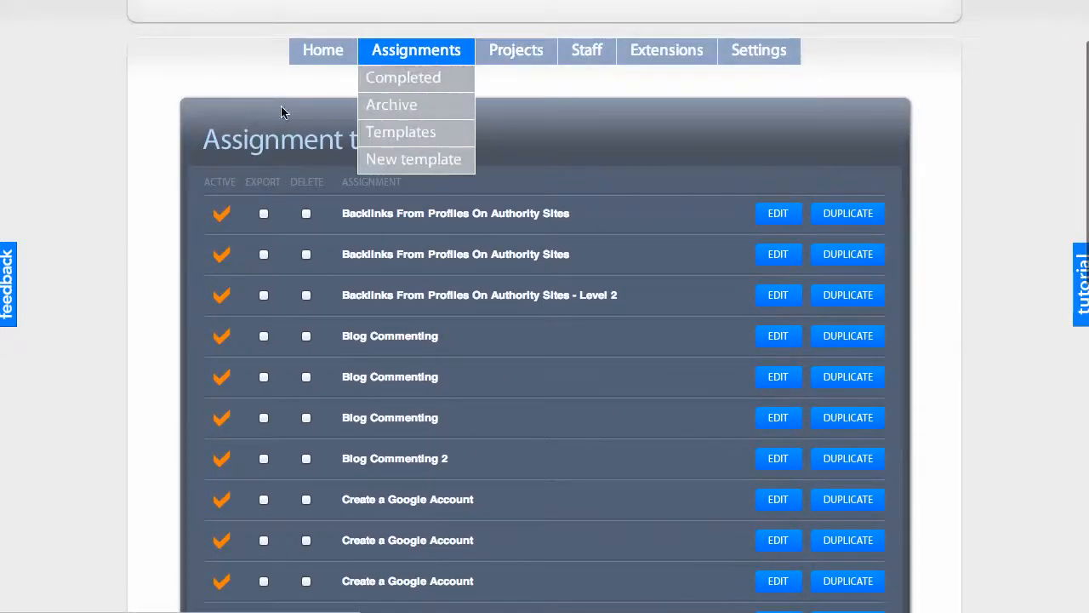
{"action": "scroll", "coordinate": [1021, 359], "scroll_direction": "down", "scroll_amount": 5}
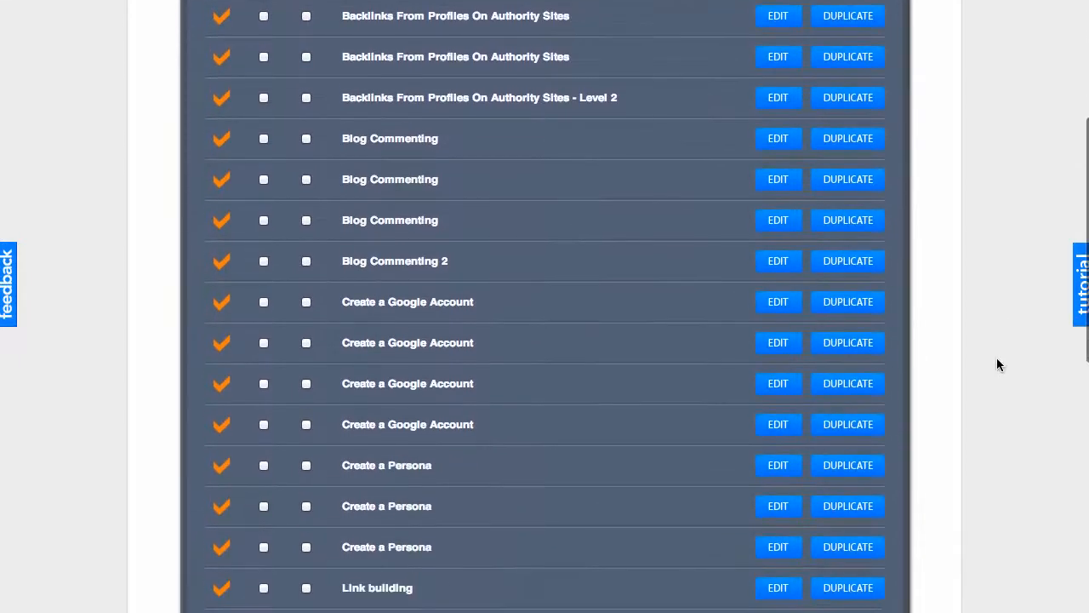
{"action": "scroll", "coordinate": [1000, 364], "scroll_direction": "down", "scroll_amount": 3}
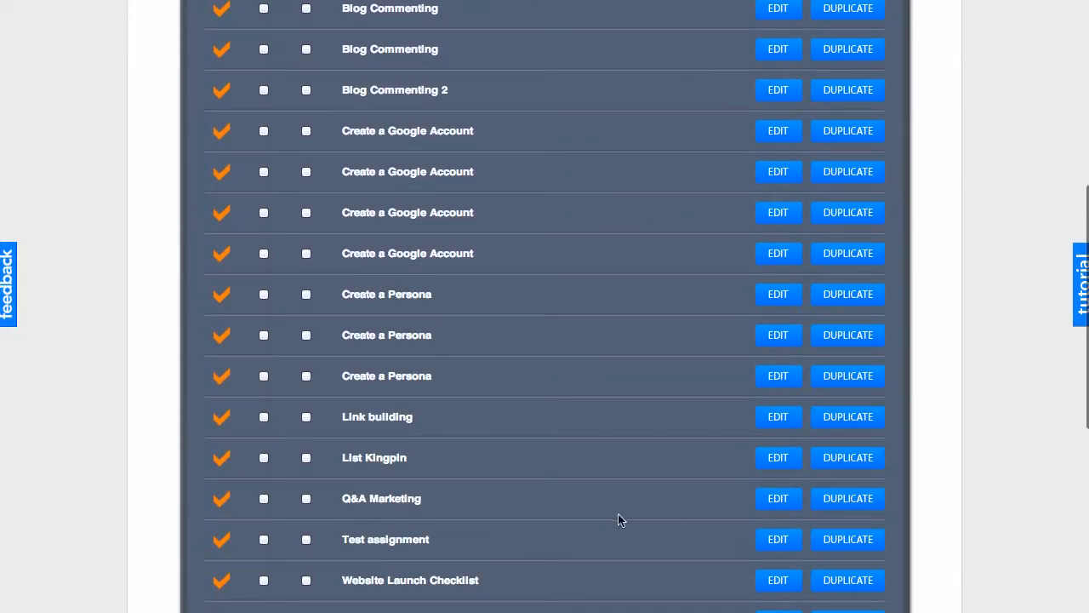
{"action": "left_click_drag", "start_coordinate": [358, 545], "coordinate": [419, 544]}
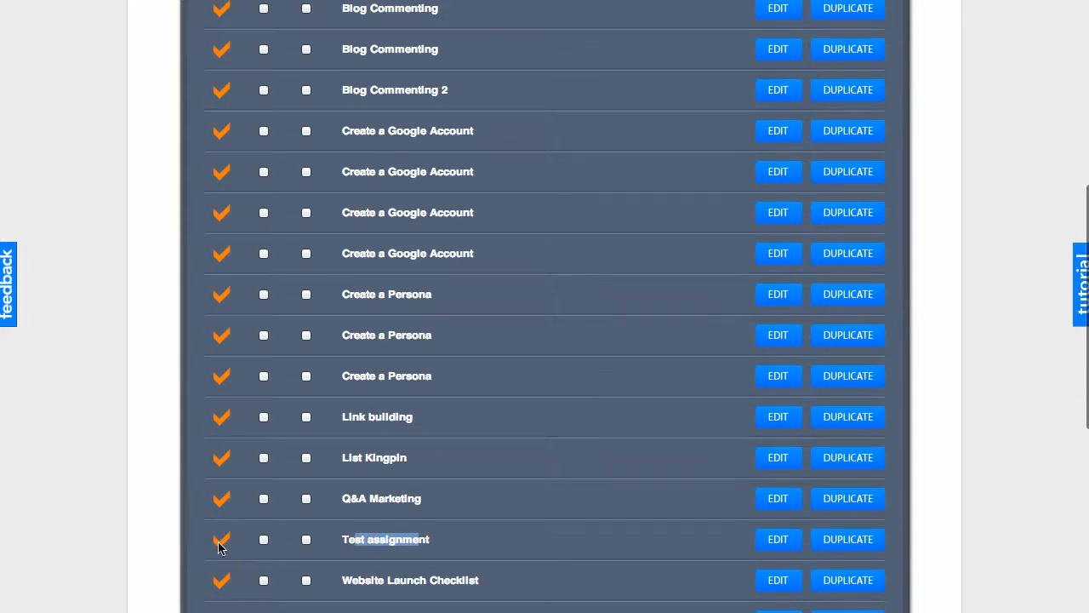
{"action": "left_click", "coordinate": [611, 552]}
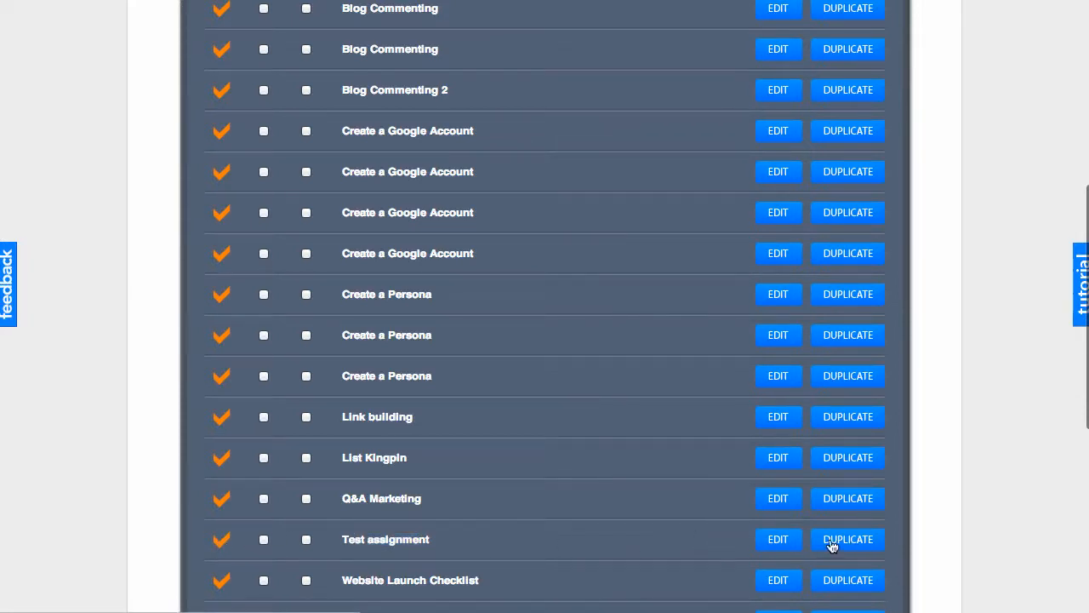
{"action": "left_click", "coordinate": [778, 545]}
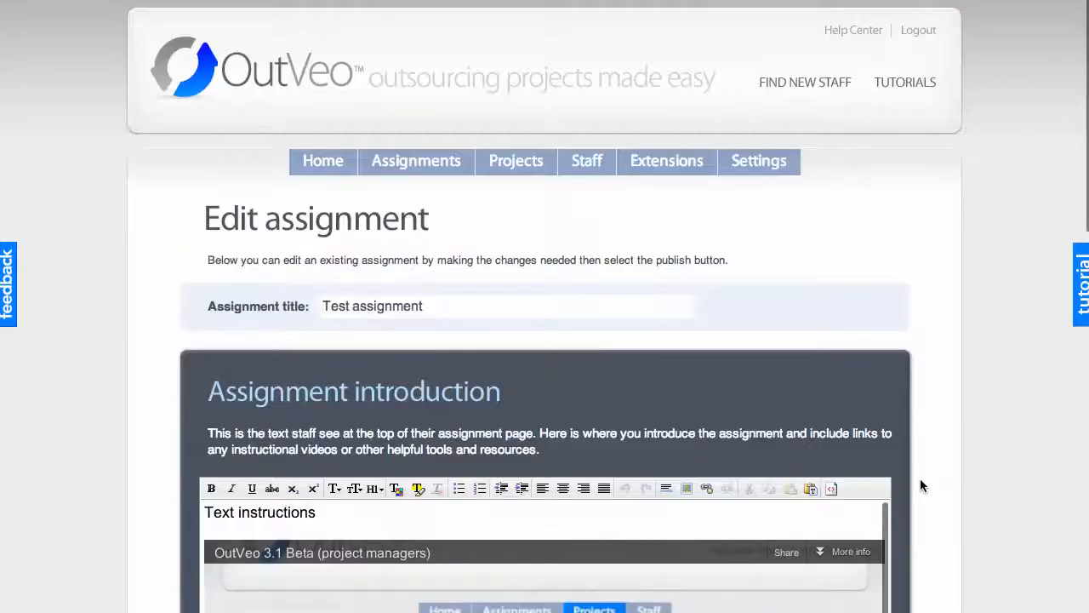
Review the published assignment's introduction and checklist, and return to the templates list without making changes
{"action": "scroll", "coordinate": [920, 478], "scroll_direction": "down", "scroll_amount": 3}
{"action": "scroll", "coordinate": [949, 497], "scroll_direction": "down", "scroll_amount": 3}
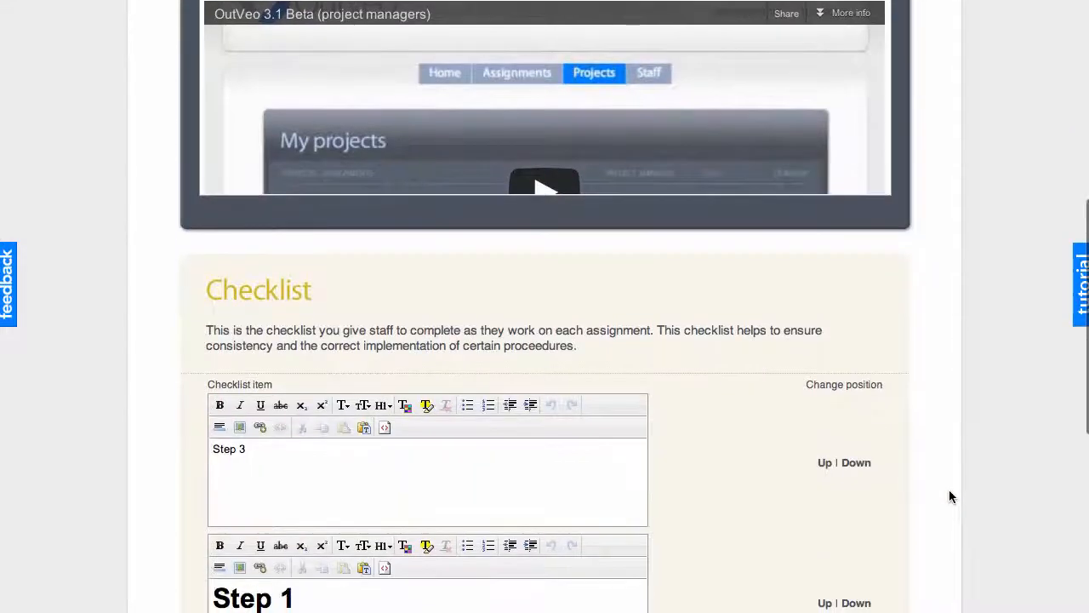
{"action": "scroll", "coordinate": [951, 496], "scroll_direction": "down", "scroll_amount": 3}
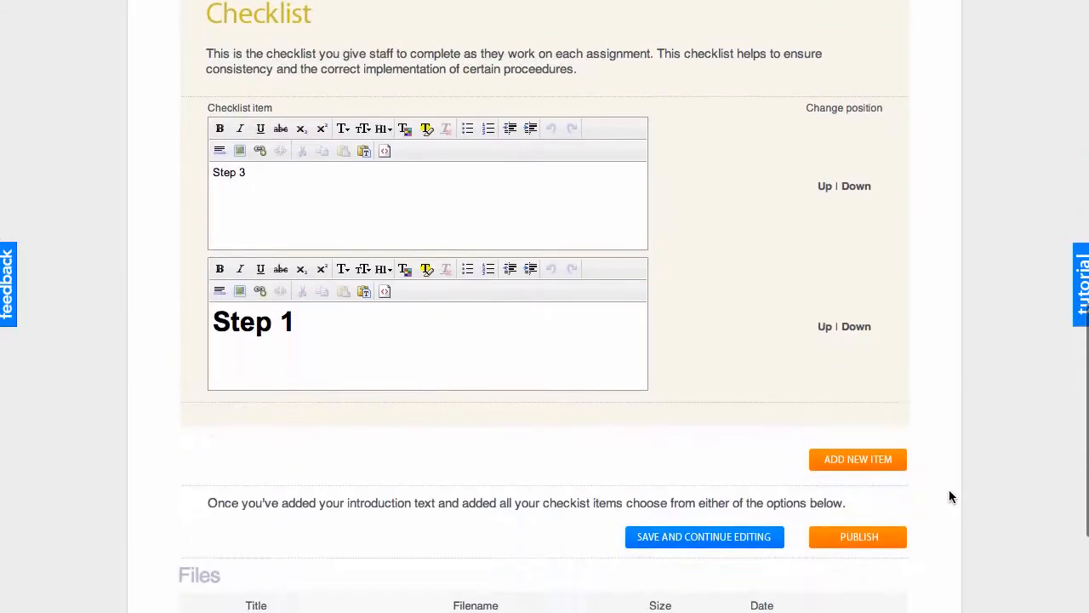
{"action": "scroll", "coordinate": [951, 497], "scroll_direction": "up", "scroll_amount": 8}
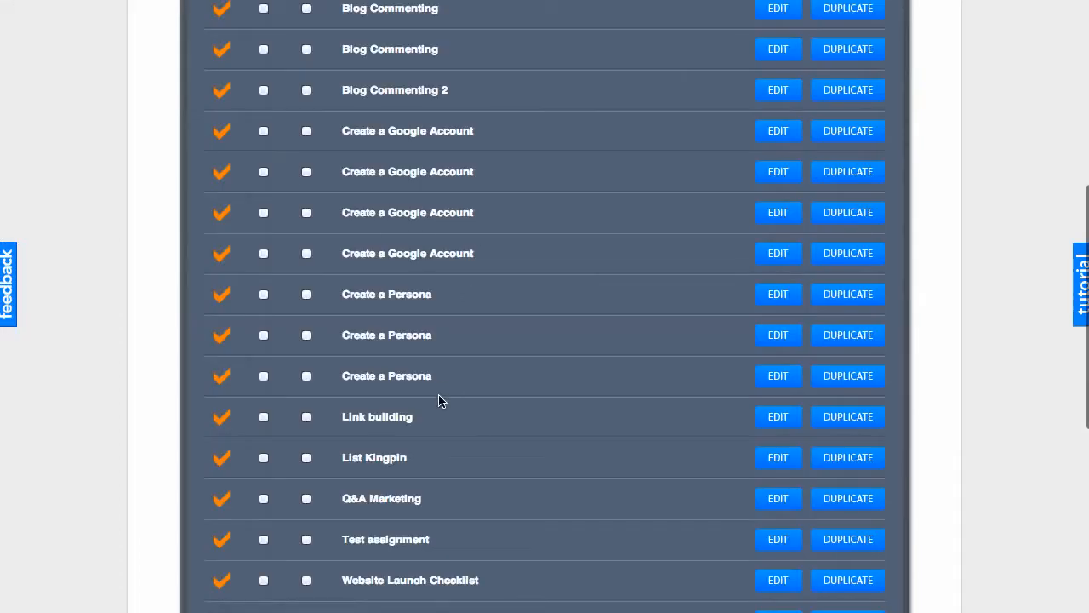
Duplicate the "Test assignment" template and look over the copy's title and introduction
{"action": "scroll", "coordinate": [488, 431], "scroll_direction": "down", "scroll_amount": 3}
{"action": "scroll", "coordinate": [488, 435], "scroll_direction": "up", "scroll_amount": 4}
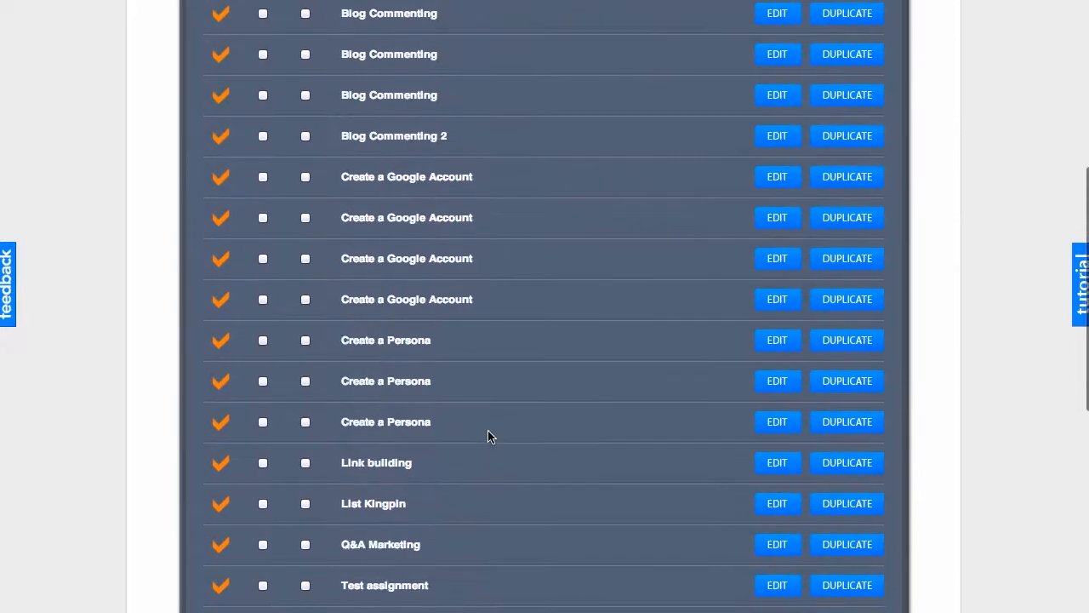
{"action": "scroll", "coordinate": [488, 436], "scroll_direction": "up", "scroll_amount": 3}
{"action": "scroll", "coordinate": [487, 436], "scroll_direction": "down", "scroll_amount": 4}
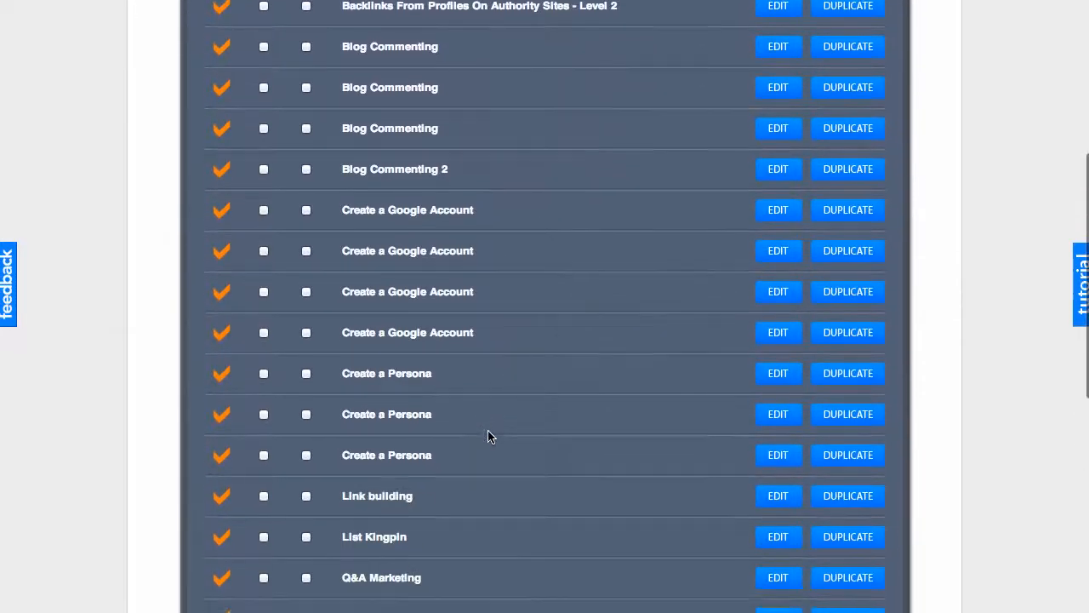
{"action": "left_click_drag", "start_coordinate": [432, 526], "coordinate": [343, 528]}
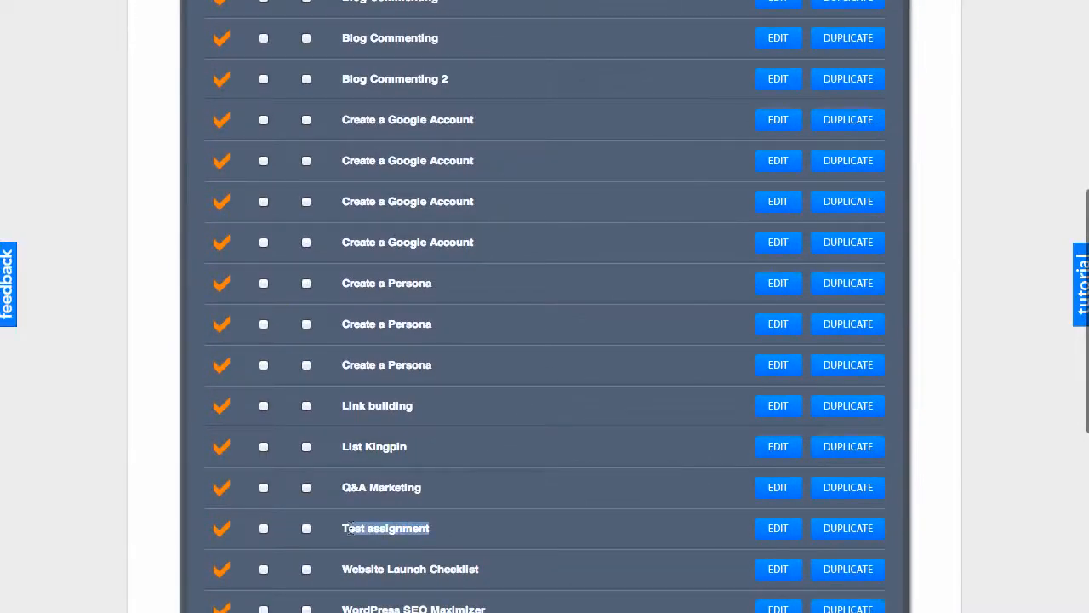
{"action": "left_click", "coordinate": [847, 528]}
{"action": "scroll", "coordinate": [905, 455], "scroll_direction": "down", "scroll_amount": 3}
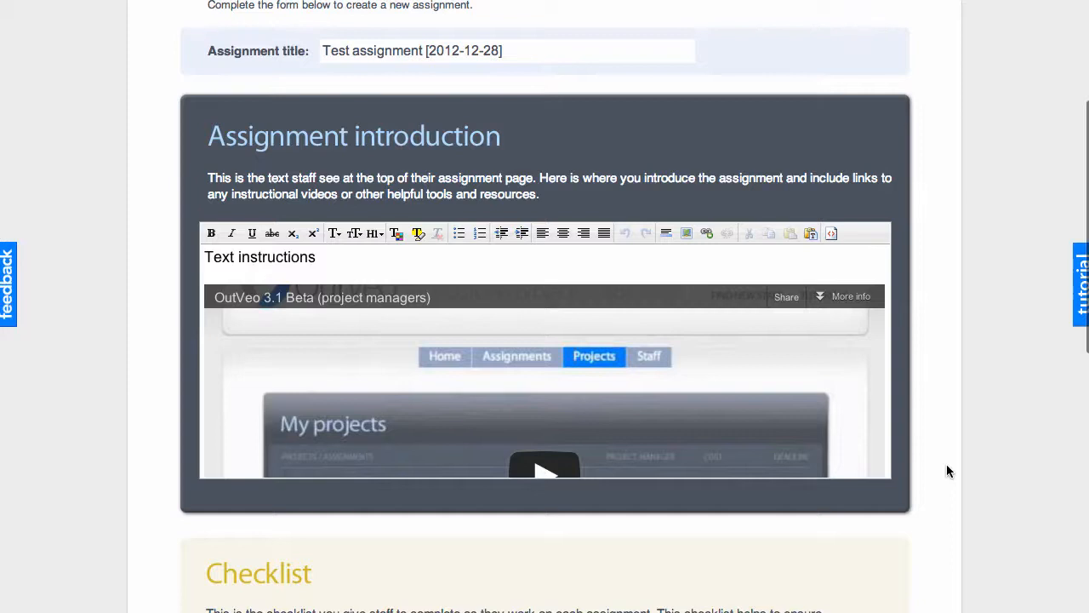
{"action": "scroll", "coordinate": [949, 459], "scroll_direction": "up", "scroll_amount": 3}
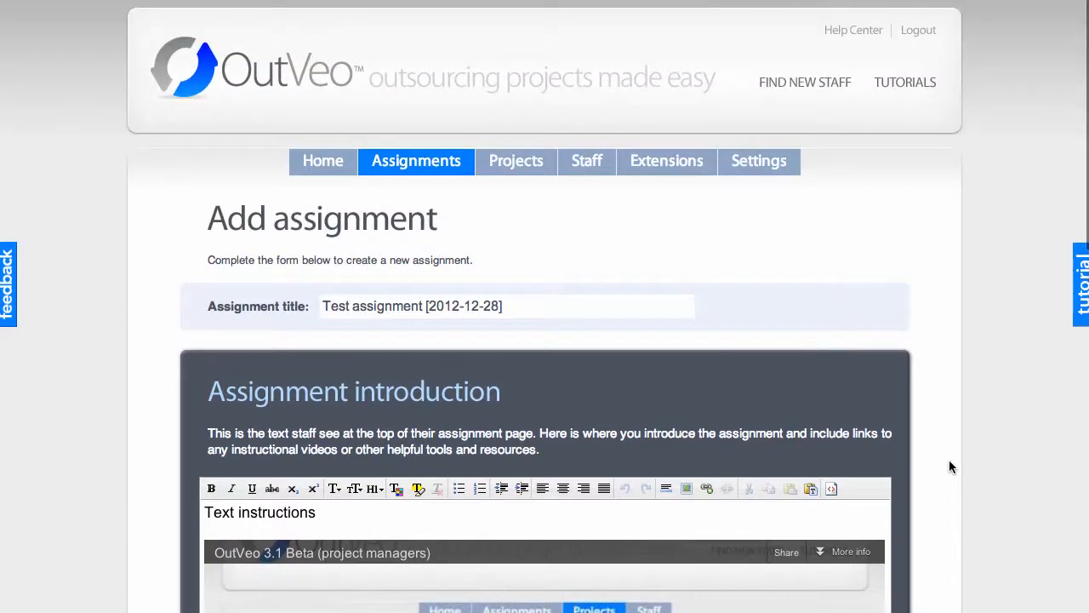